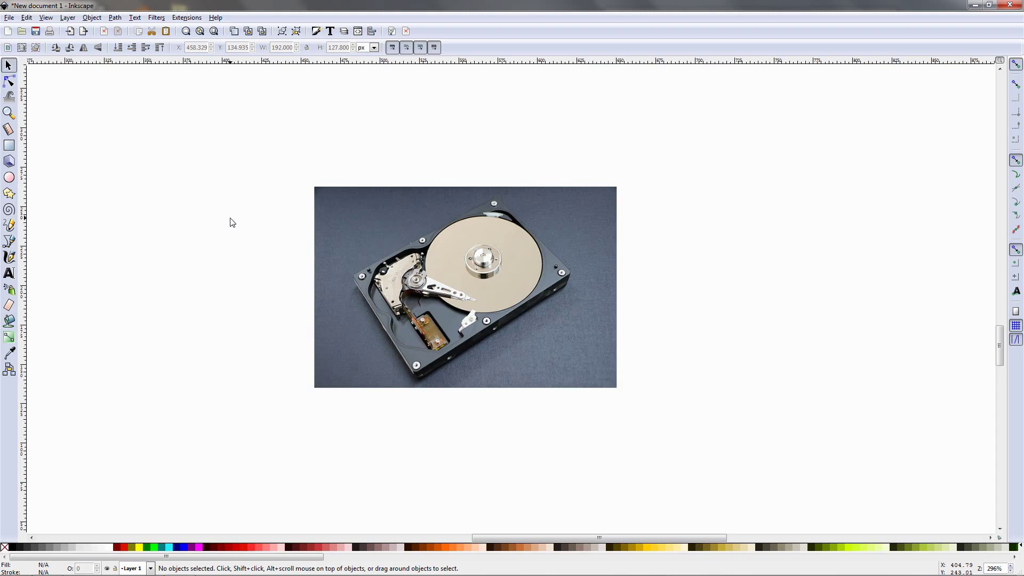
{"action": "left_click", "coordinate": [9, 18]}
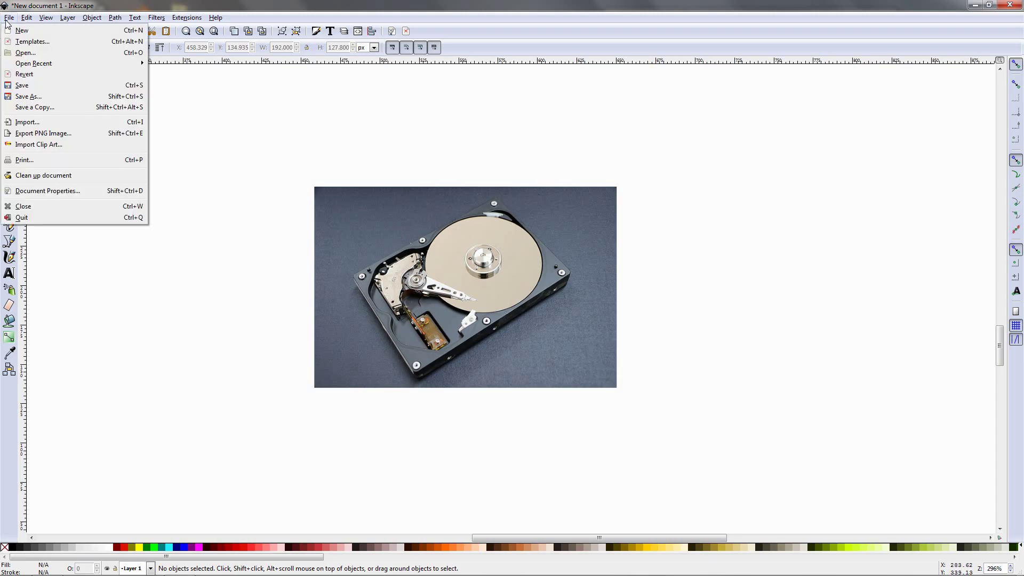
{"action": "left_click", "coordinate": [266, 216]}
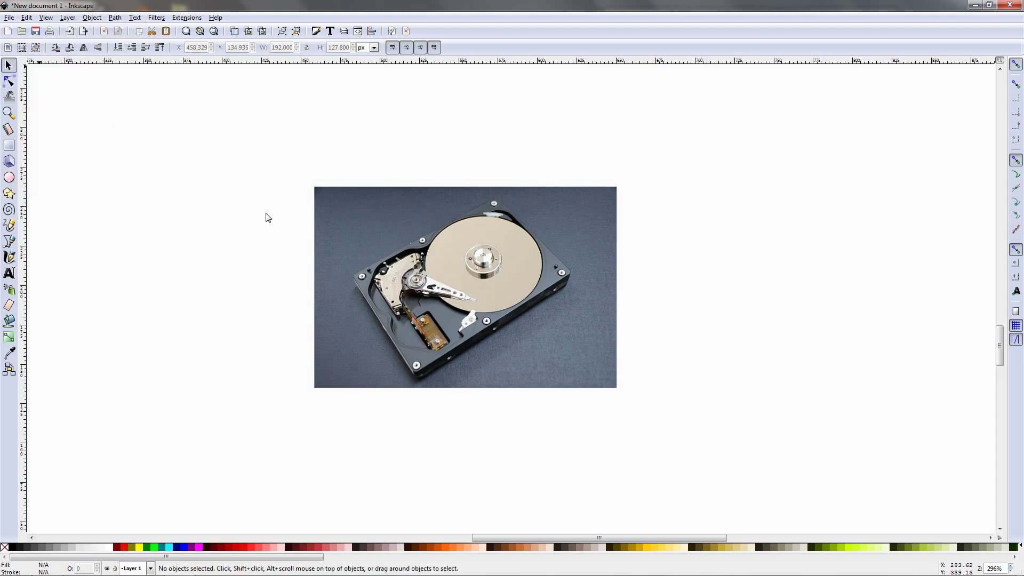
Step: Draw a rectangle about 206 × 142 px beside the hard drive photo and open its fill and stroke settings
{"action": "left_click_drag", "start_coordinate": [269, 235], "coordinate": [450, 242]}
{"action": "left_click", "coordinate": [9, 145]}
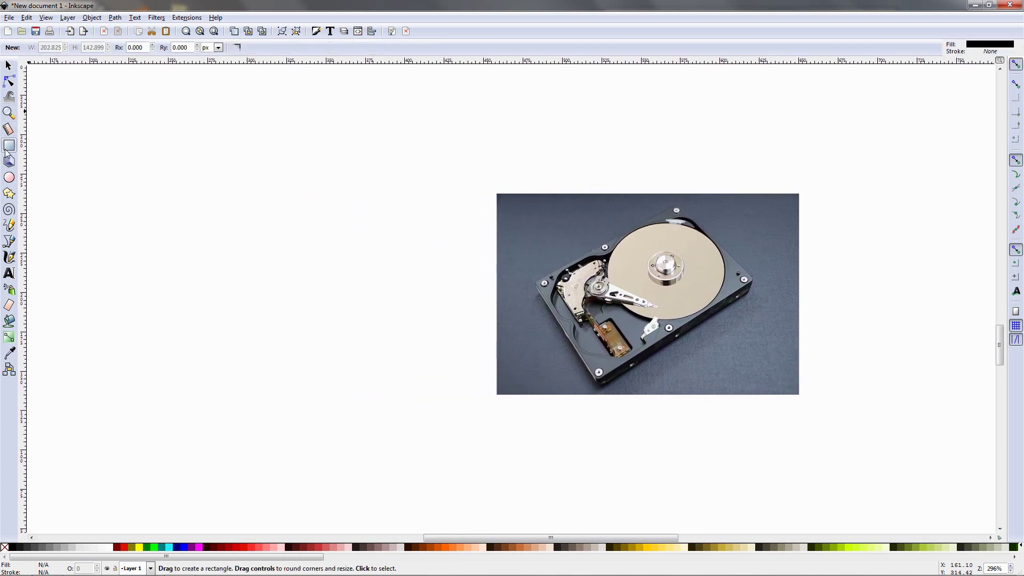
{"action": "left_click_drag", "start_coordinate": [71, 125], "coordinate": [394, 350]}
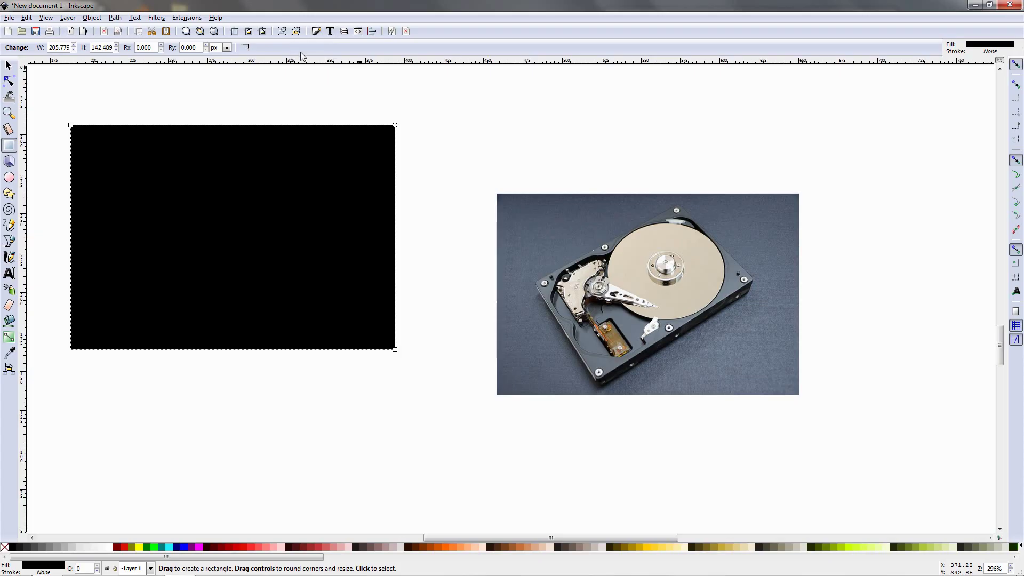
{"action": "left_click", "coordinate": [315, 32]}
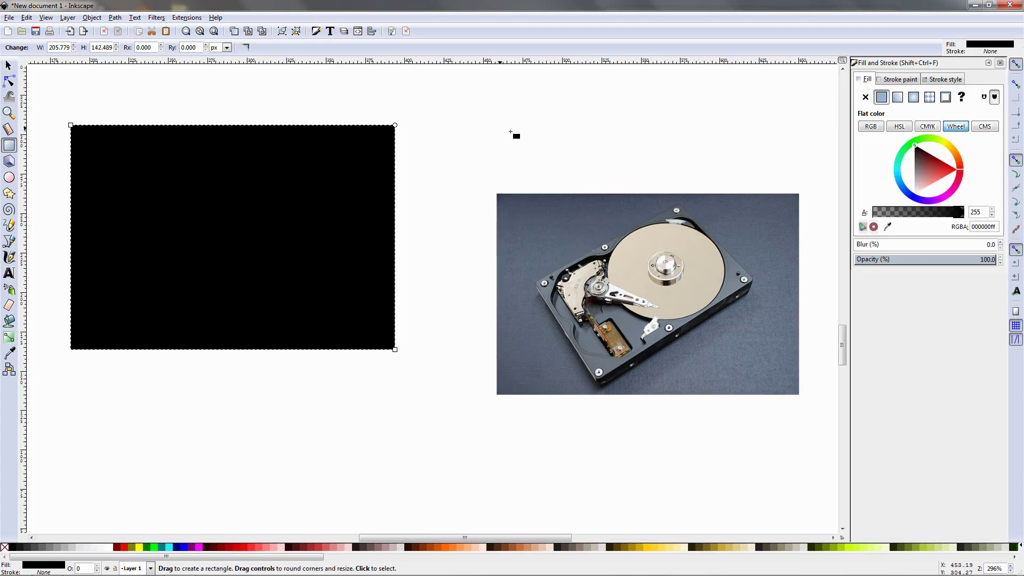
Step: Convert the hard drive photo into a pattern
{"action": "left_click", "coordinate": [8, 65]}
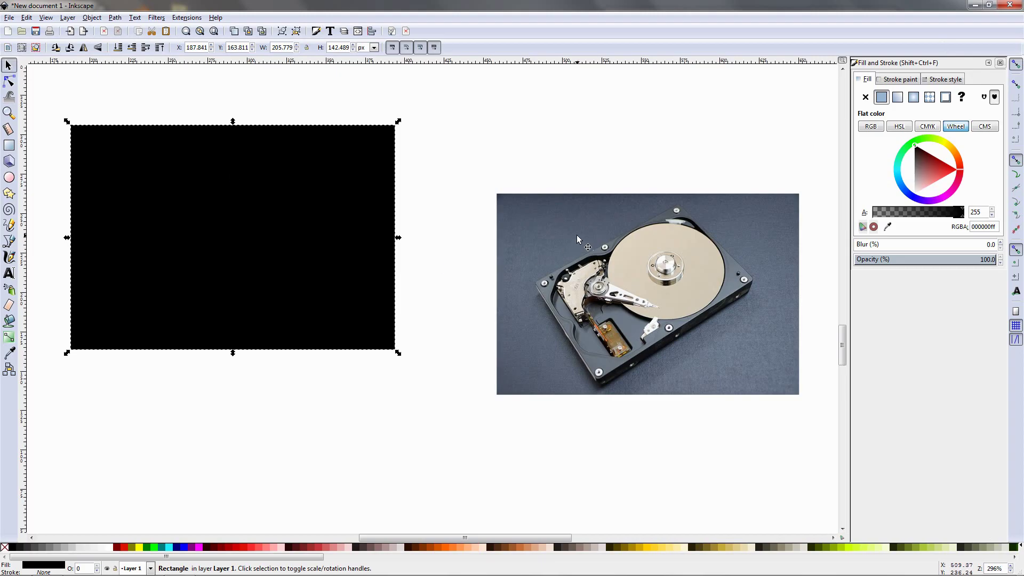
{"action": "left_click", "coordinate": [586, 245]}
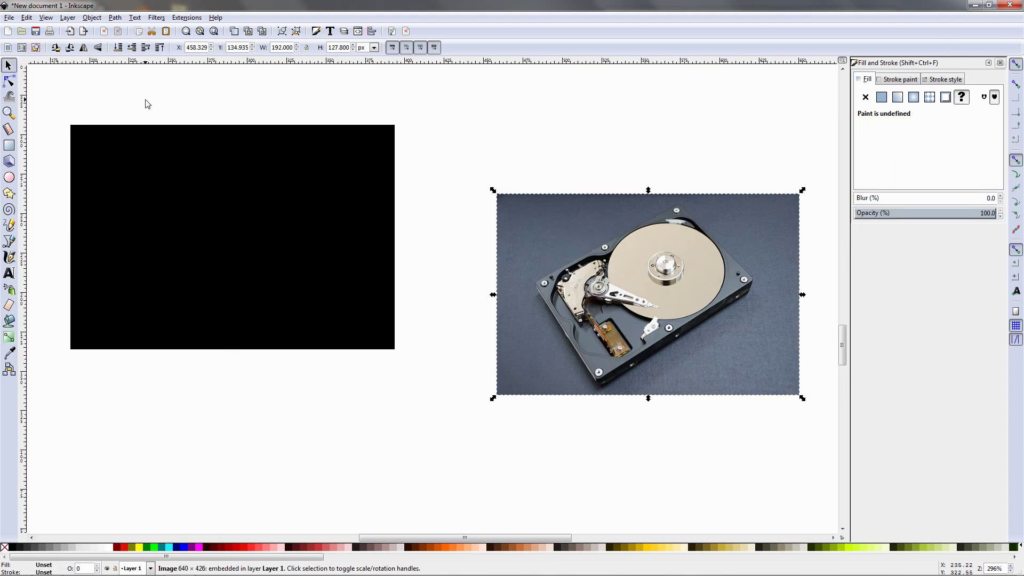
{"action": "left_click", "coordinate": [99, 20]}
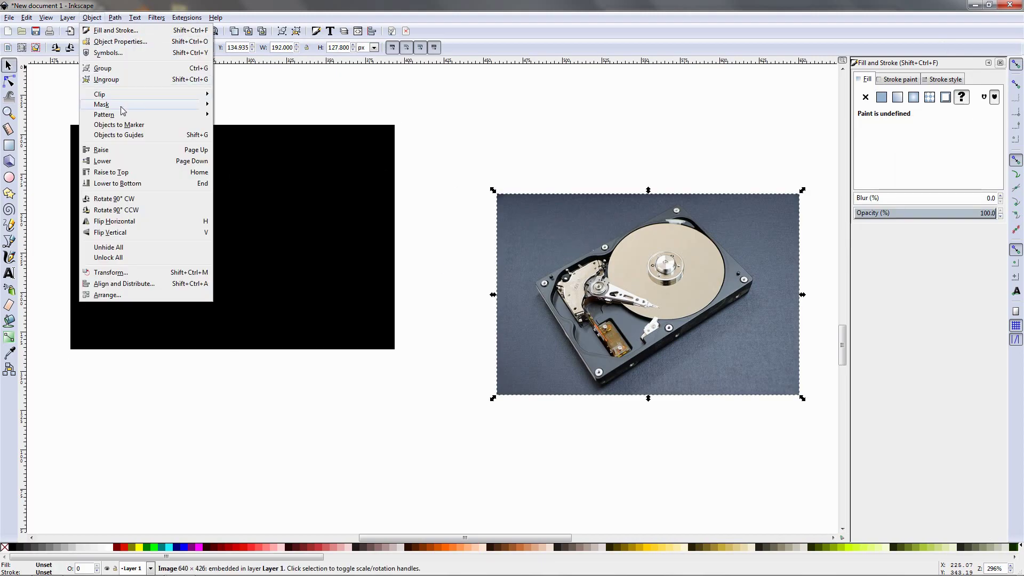
{"action": "mouse_move", "coordinate": [128, 114]}
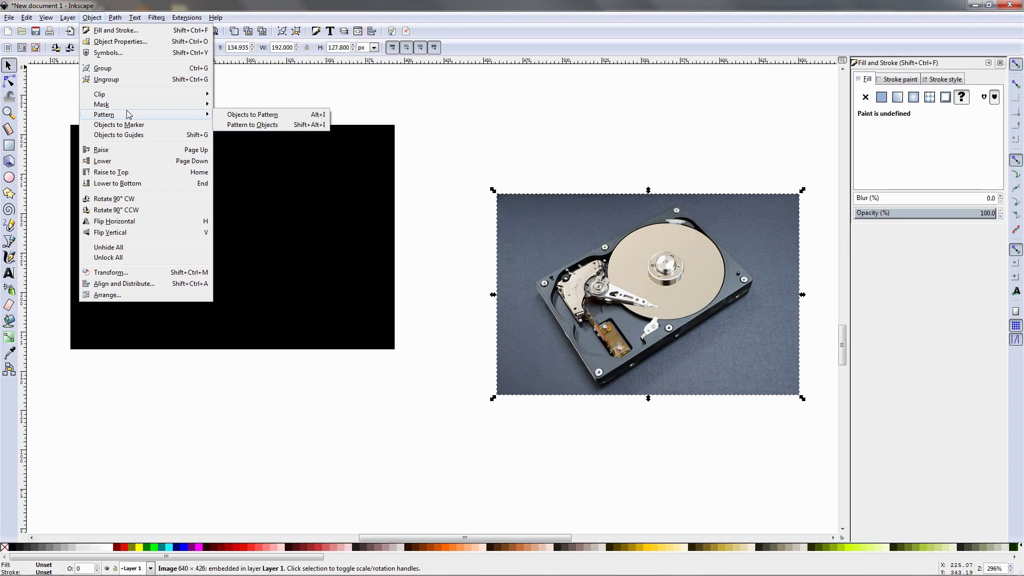
{"action": "left_click", "coordinate": [283, 115]}
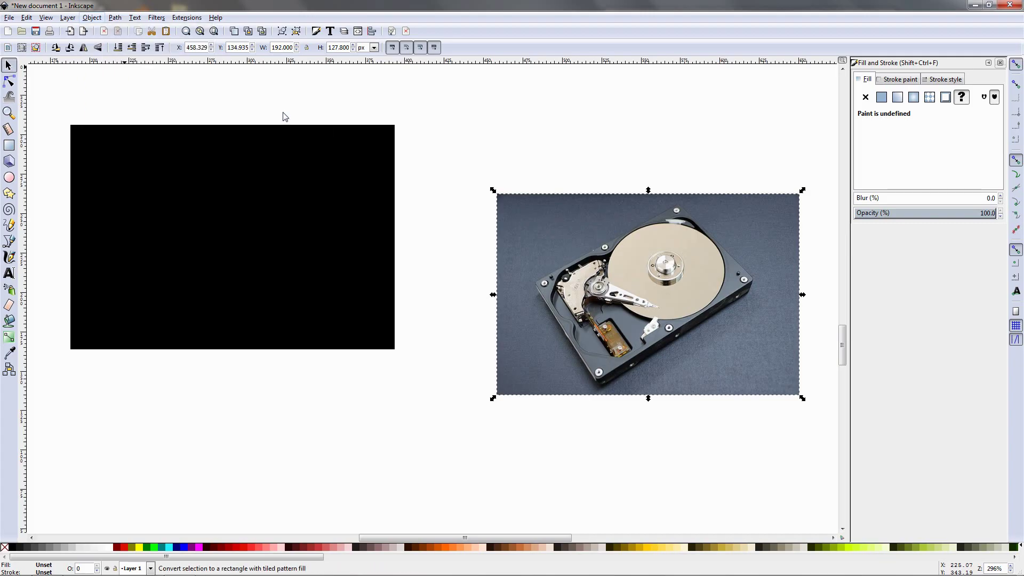
Step: Fill the black rectangle with the photo pattern, pattern4149
{"action": "left_click", "coordinate": [297, 161]}
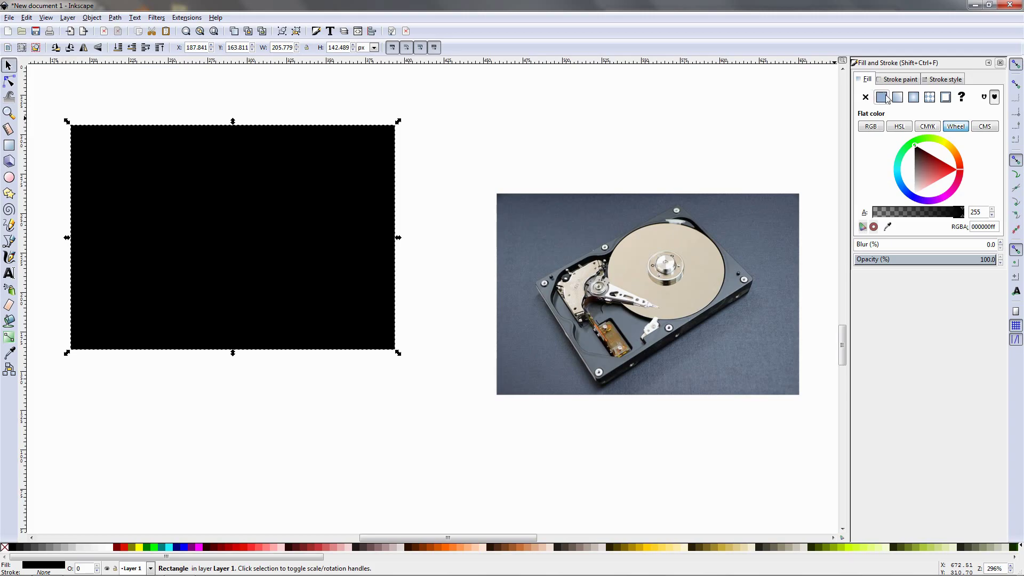
{"action": "left_click", "coordinate": [928, 97]}
{"action": "left_click", "coordinate": [899, 127]}
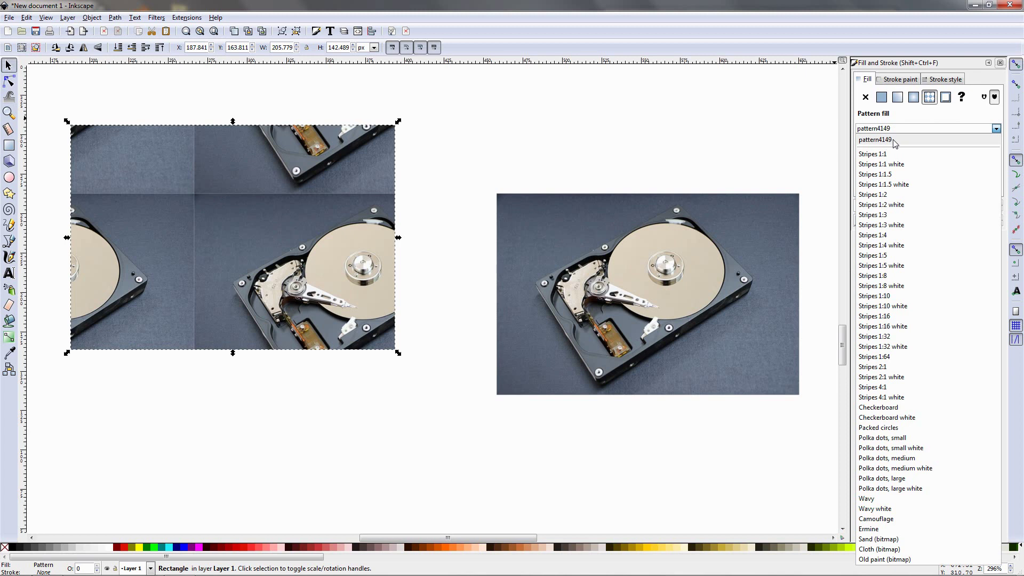
{"action": "left_click", "coordinate": [894, 141]}
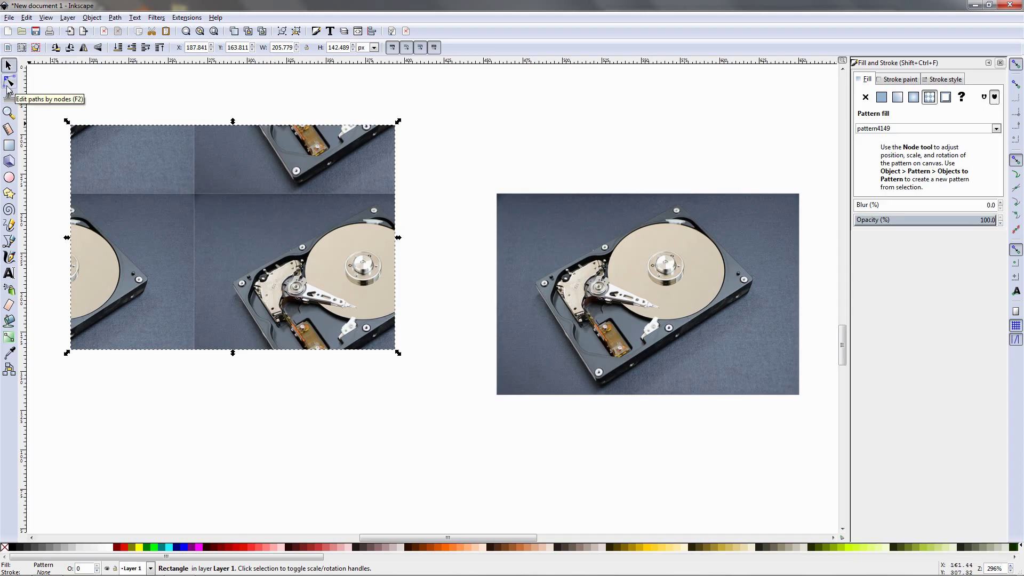
Step: Shift the pattern fill inside the rectangle until one complete hard drive sits within it
{"action": "left_click", "coordinate": [8, 84]}
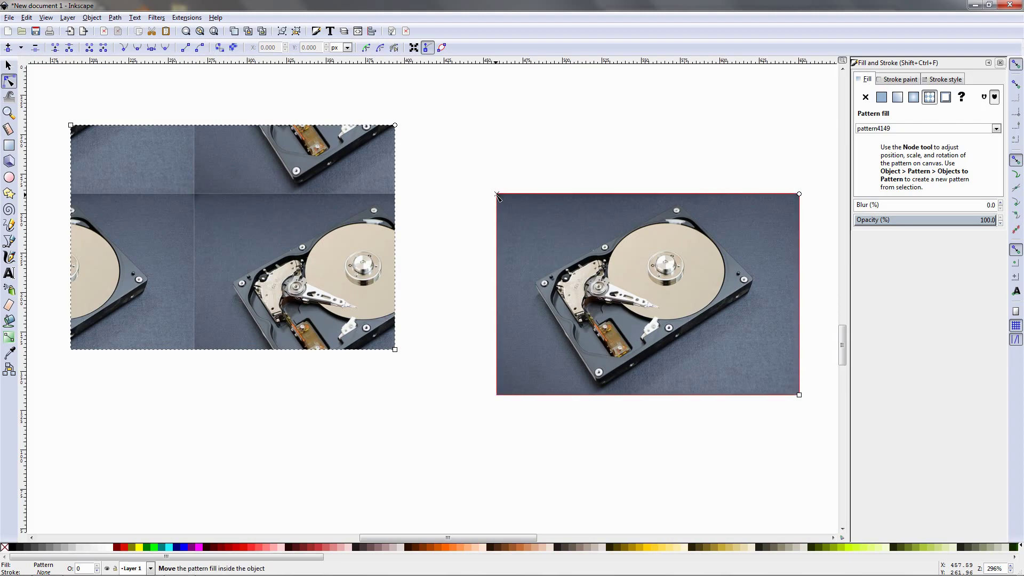
{"action": "left_click_drag", "start_coordinate": [496, 195], "coordinate": [391, 139]}
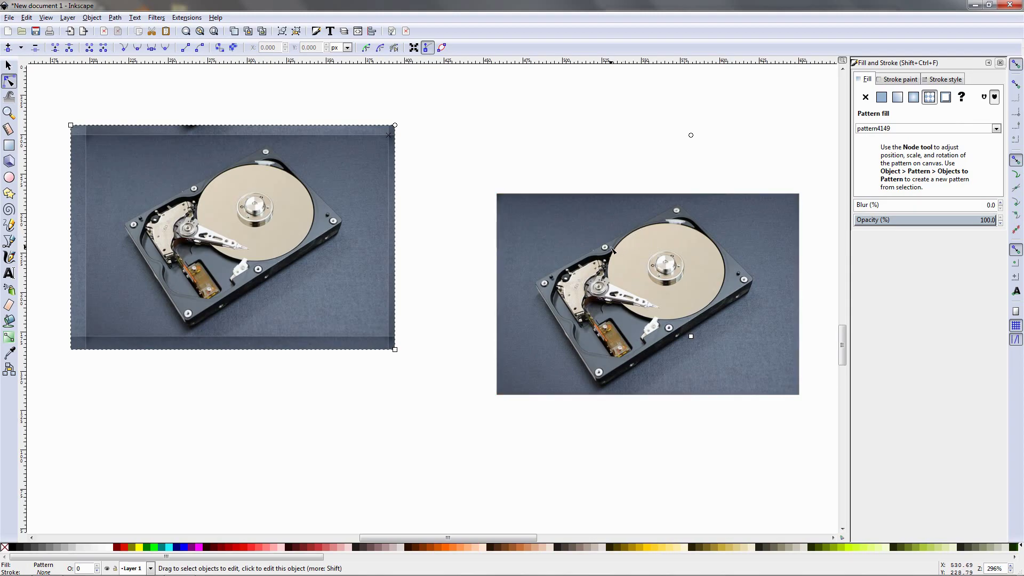
{"action": "key", "text": "s"}
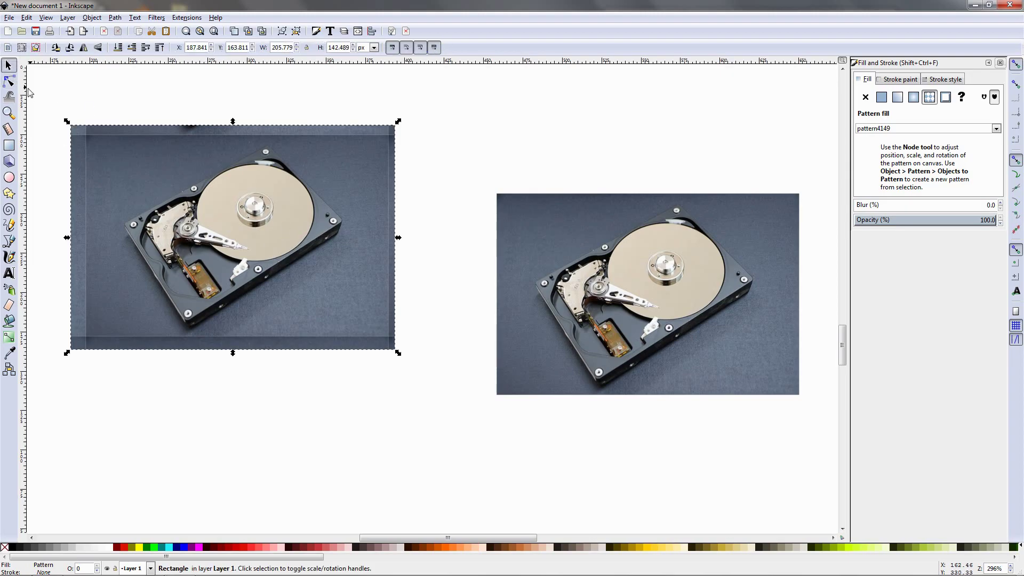
Step: Convert the pattern-filled rectangle to an editable path
{"action": "left_click", "coordinate": [9, 83]}
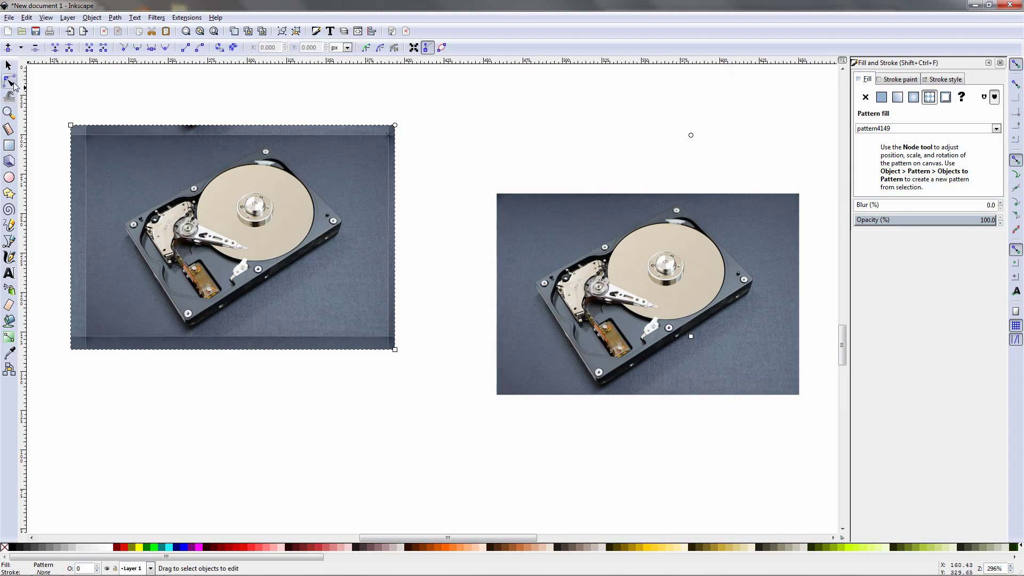
{"action": "left_click", "coordinate": [225, 48]}
{"action": "left_click", "coordinate": [224, 48]}
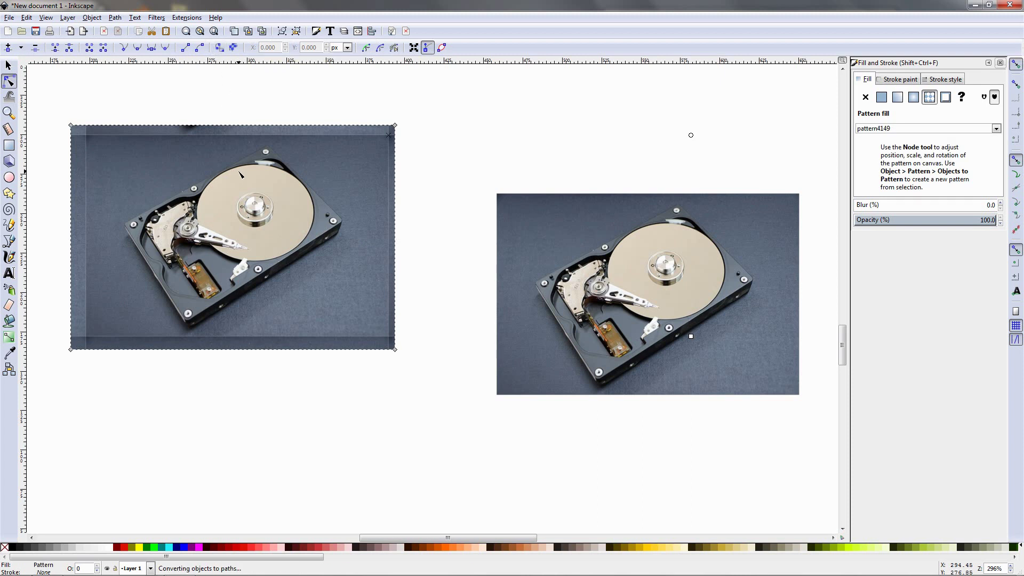
Step: Move the path's four corner nodes inward so the shape closely surrounds the hard drive, one node near each of its corners
{"action": "left_click_drag", "start_coordinate": [239, 172], "coordinate": [461, 214]}
{"action": "scroll", "coordinate": [462, 286], "scroll_direction": "up", "scroll_amount": 2}
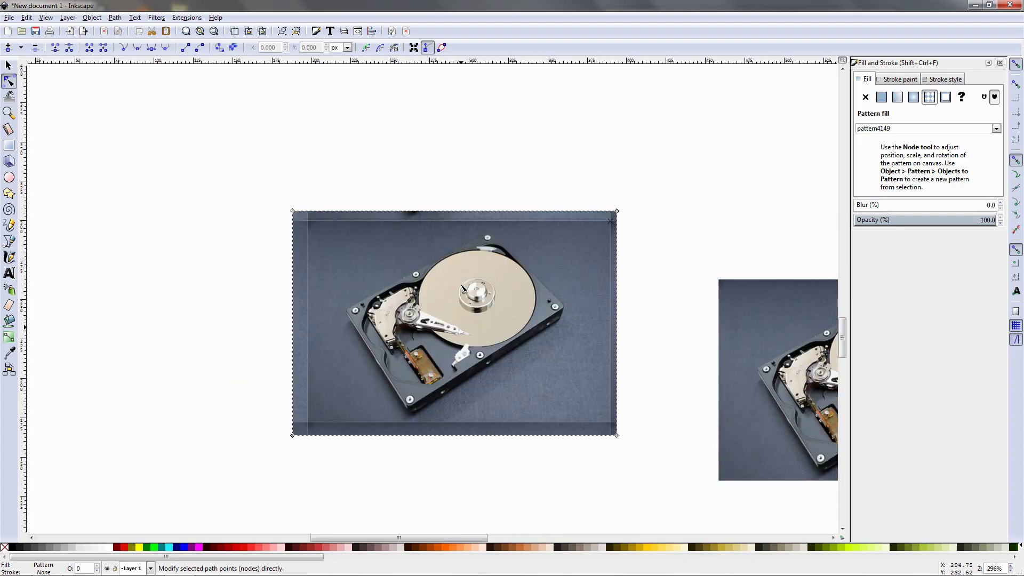
{"action": "scroll", "coordinate": [489, 357], "scroll_direction": "up", "scroll_amount": 1}
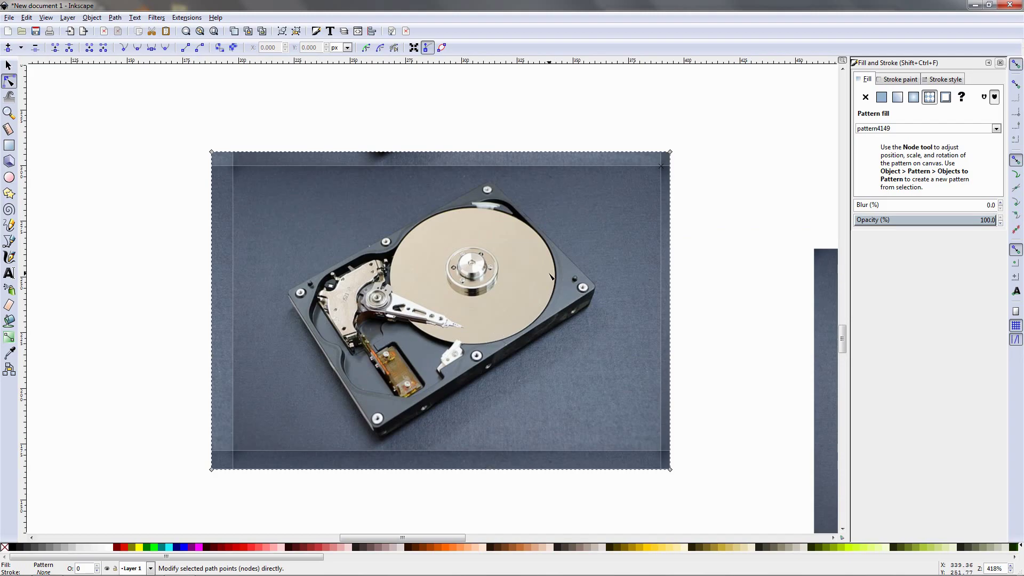
{"action": "left_click_drag", "start_coordinate": [669, 152], "coordinate": [552, 159]}
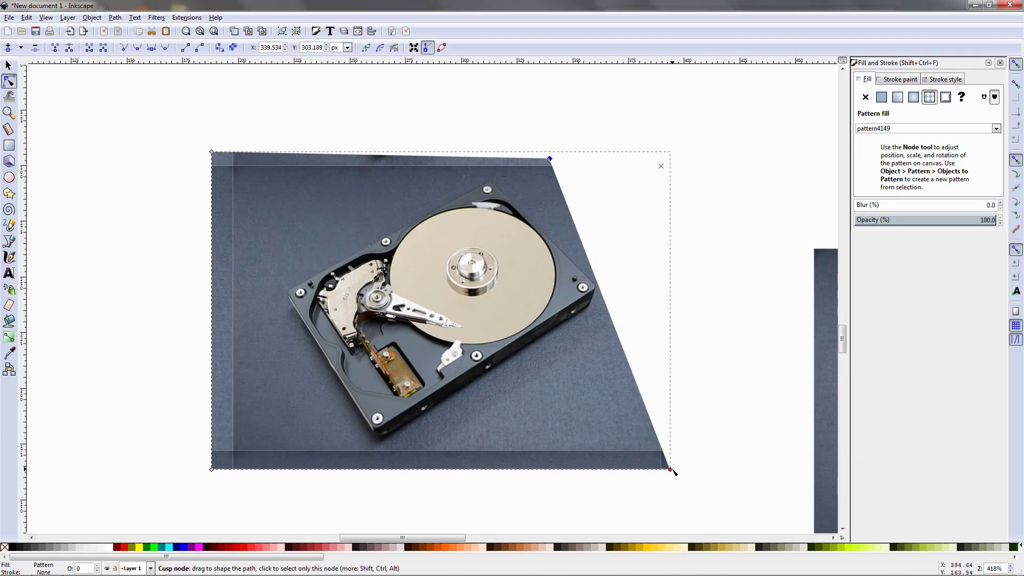
{"action": "left_click_drag", "start_coordinate": [671, 470], "coordinate": [609, 310]}
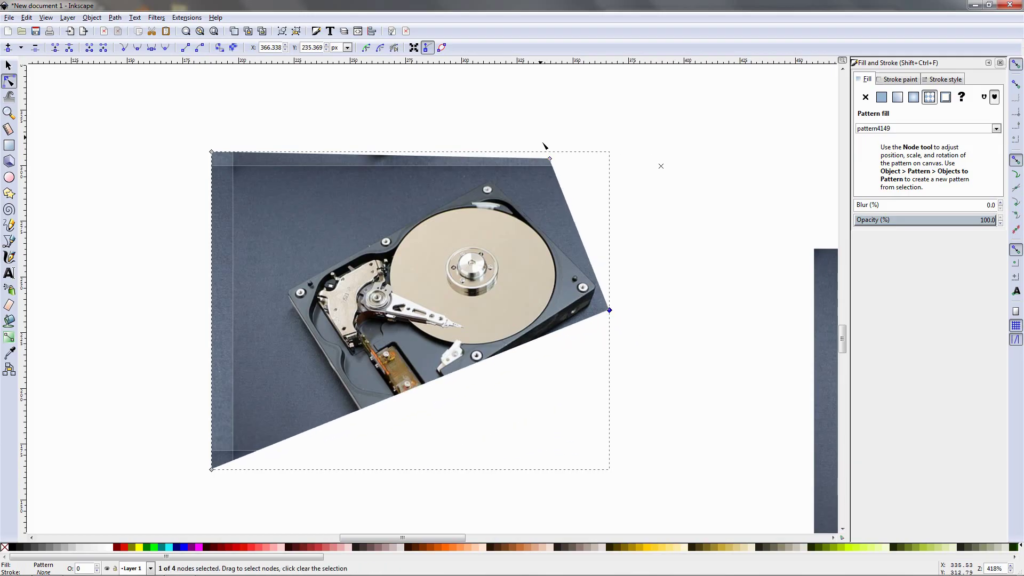
{"action": "left_click_drag", "start_coordinate": [550, 159], "coordinate": [501, 166]}
{"action": "left_click_drag", "start_coordinate": [211, 152], "coordinate": [276, 283]}
{"action": "left_click_drag", "start_coordinate": [212, 469], "coordinate": [364, 456]}
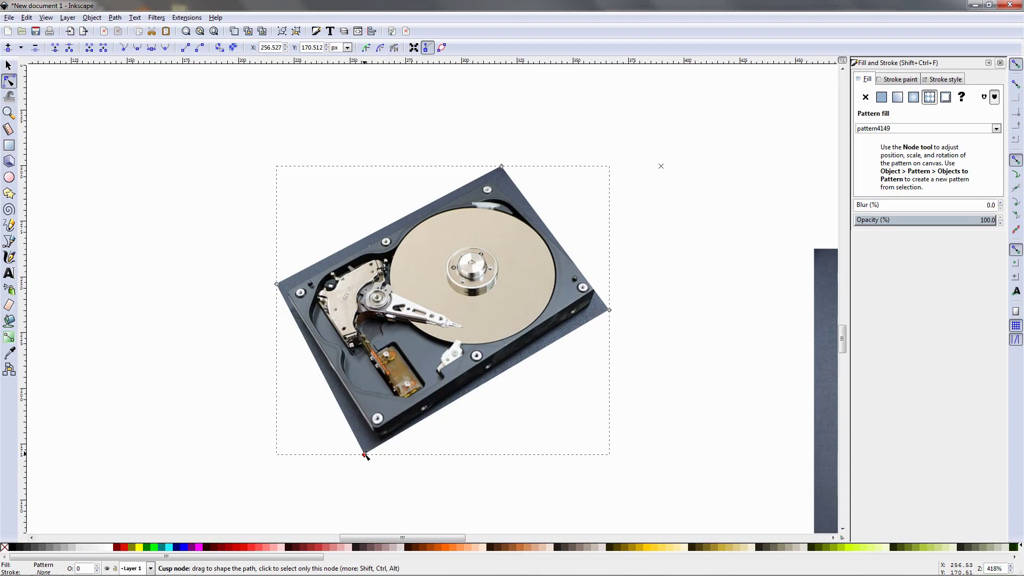
{"action": "left_click_drag", "start_coordinate": [608, 309], "coordinate": [615, 299]}
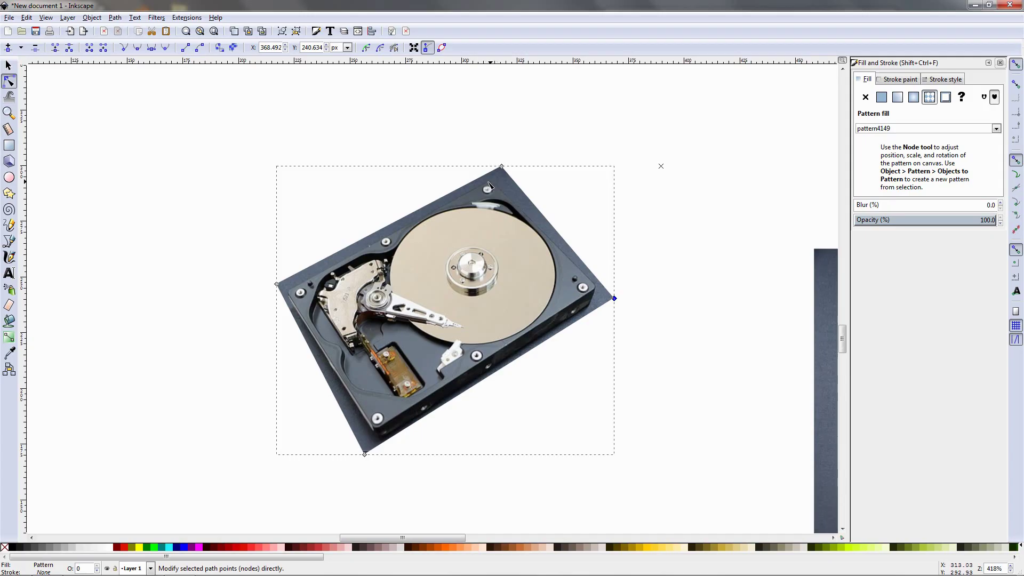
{"action": "left_click_drag", "start_coordinate": [501, 167], "coordinate": [494, 181]}
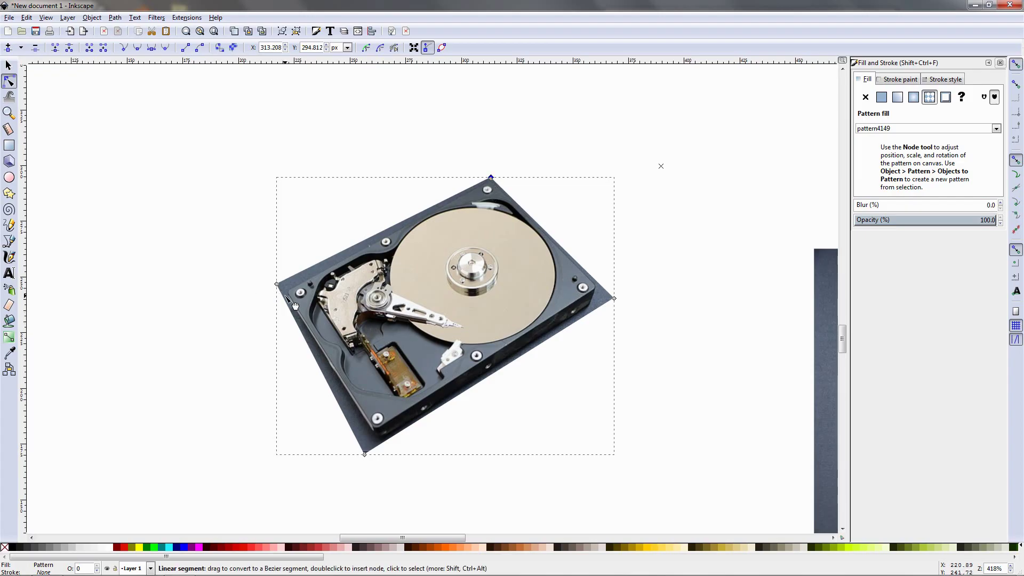
Step: Add a node on each side of the path's left corner and fit the three nodes to the drive's rounded left corner
{"action": "scroll", "coordinate": [283, 290], "scroll_direction": "up", "scroll_amount": 1}
{"action": "scroll", "coordinate": [282, 290], "scroll_direction": "up", "scroll_amount": 3}
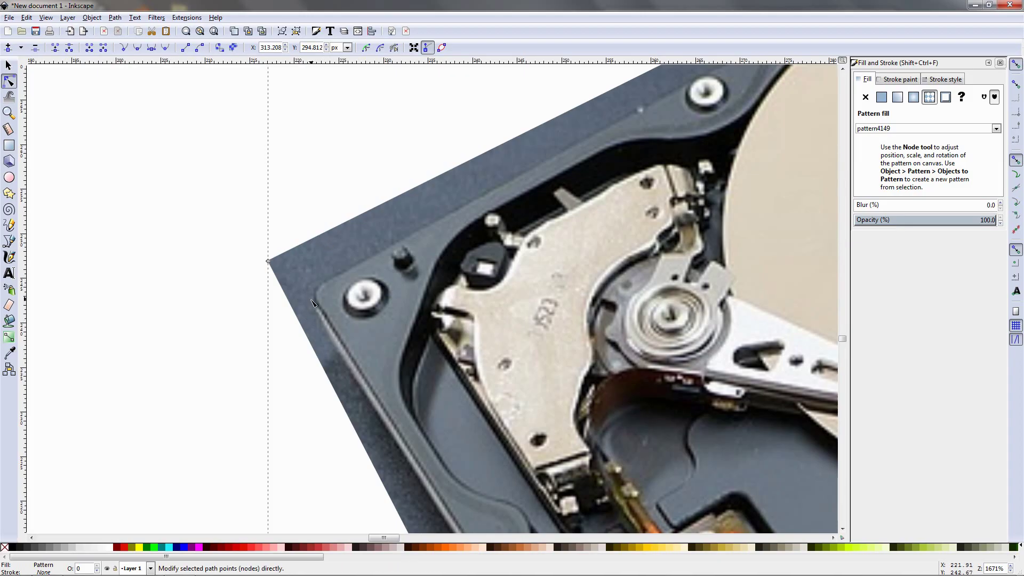
{"action": "double_click", "coordinate": [297, 246]}
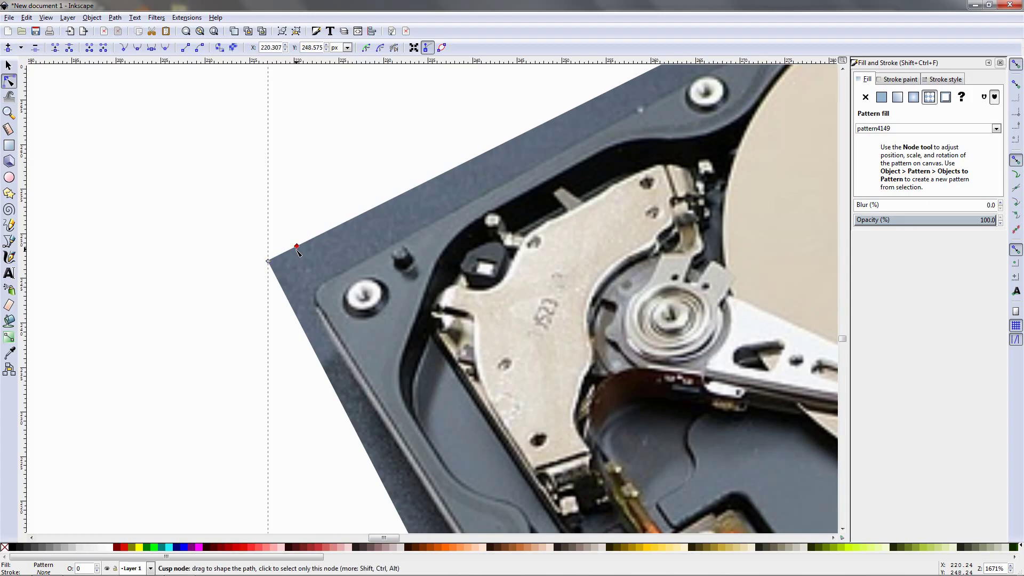
{"action": "double_click", "coordinate": [283, 292]}
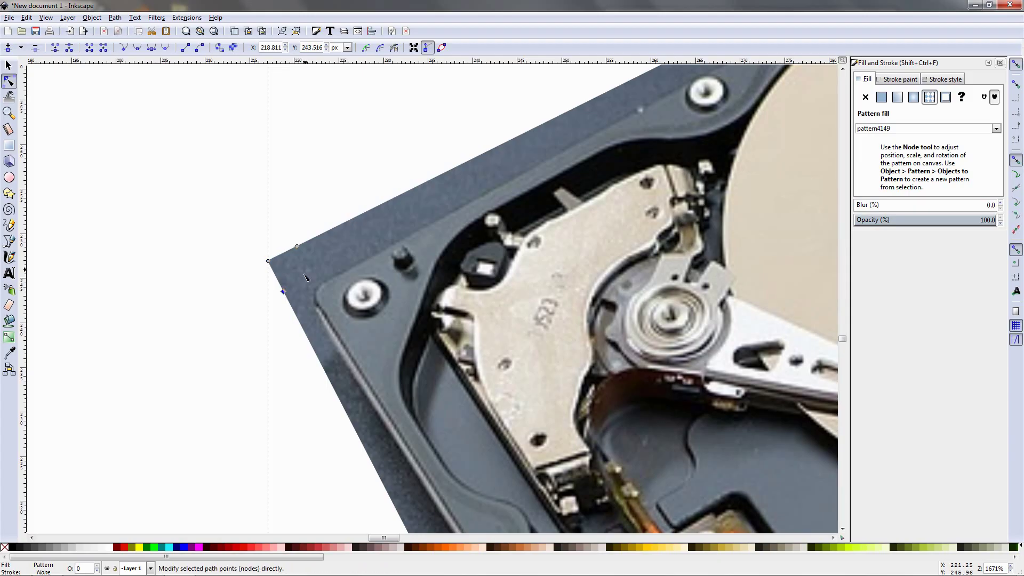
{"action": "left_click_drag", "start_coordinate": [299, 249], "coordinate": [321, 319]}
{"action": "left_click_drag", "start_coordinate": [268, 261], "coordinate": [314, 295]}
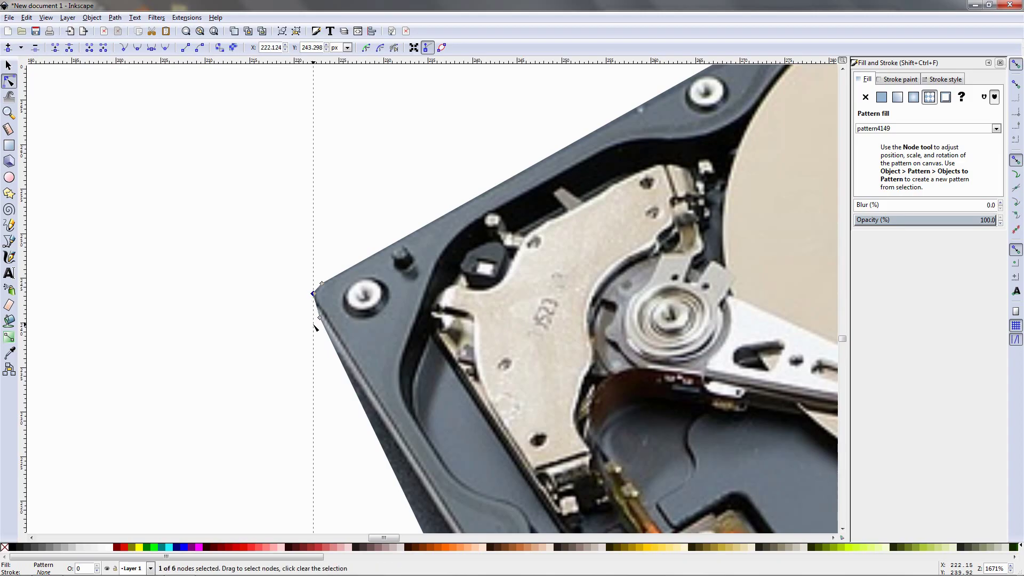
Step: Add a node on each side of the path's bottom corner and fit the three nodes to the drive's bottom corner
{"action": "scroll", "coordinate": [496, 484], "scroll_direction": "down", "scroll_amount": 5}
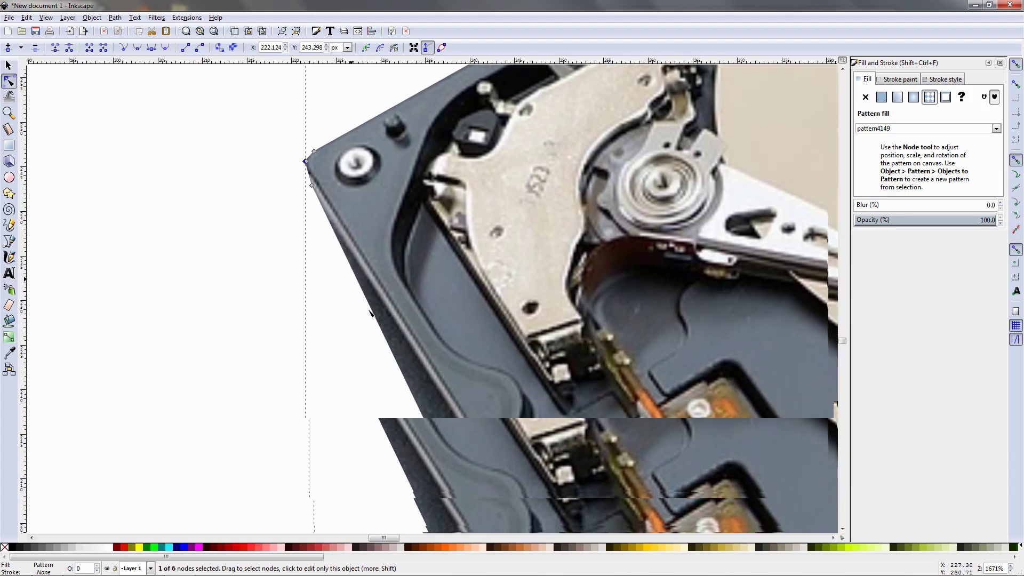
{"action": "scroll", "coordinate": [496, 484], "scroll_direction": "down", "scroll_amount": 5}
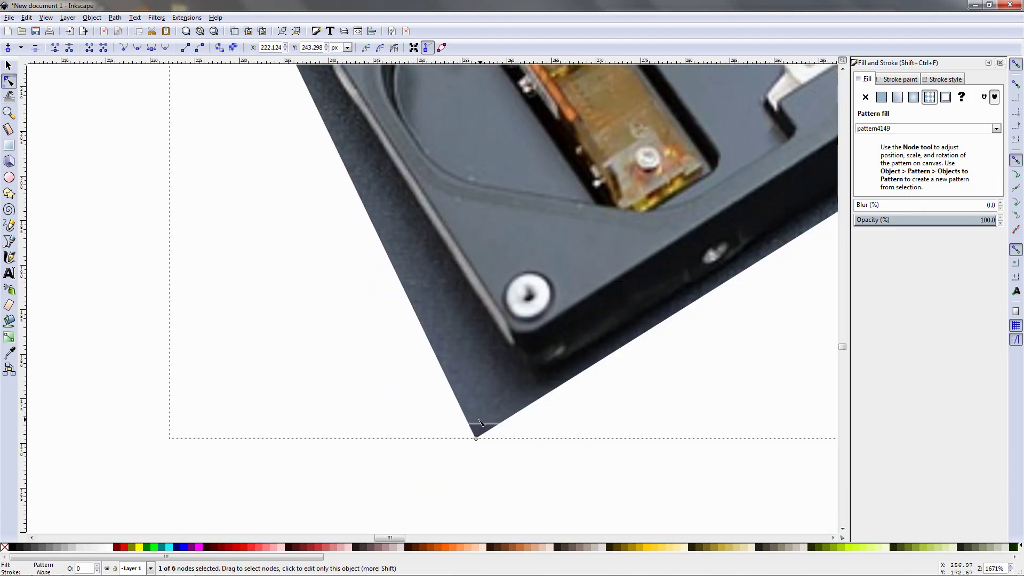
{"action": "double_click", "coordinate": [512, 416]}
{"action": "double_click", "coordinate": [457, 402]}
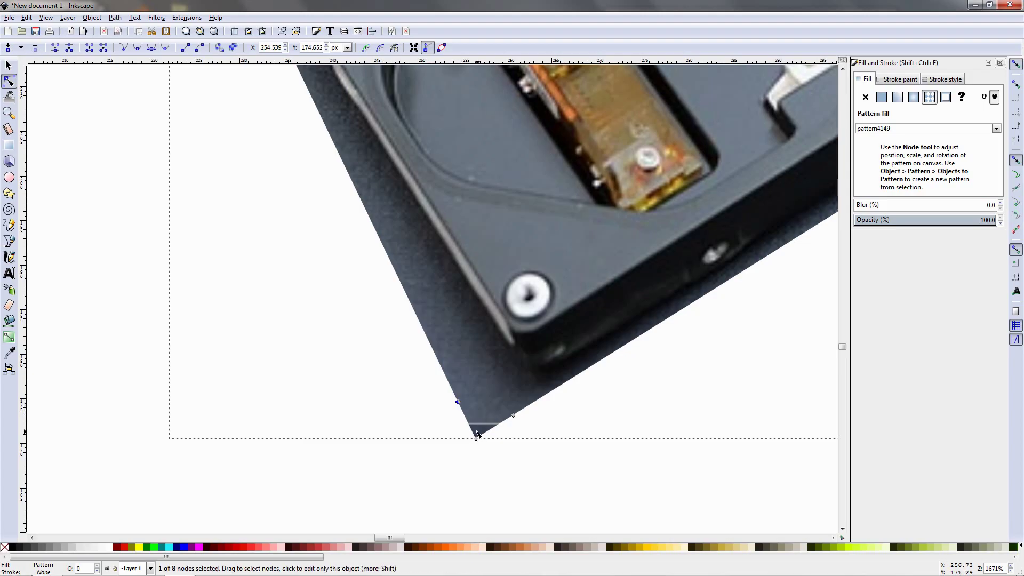
{"action": "left_click_drag", "start_coordinate": [515, 419], "coordinate": [550, 380]}
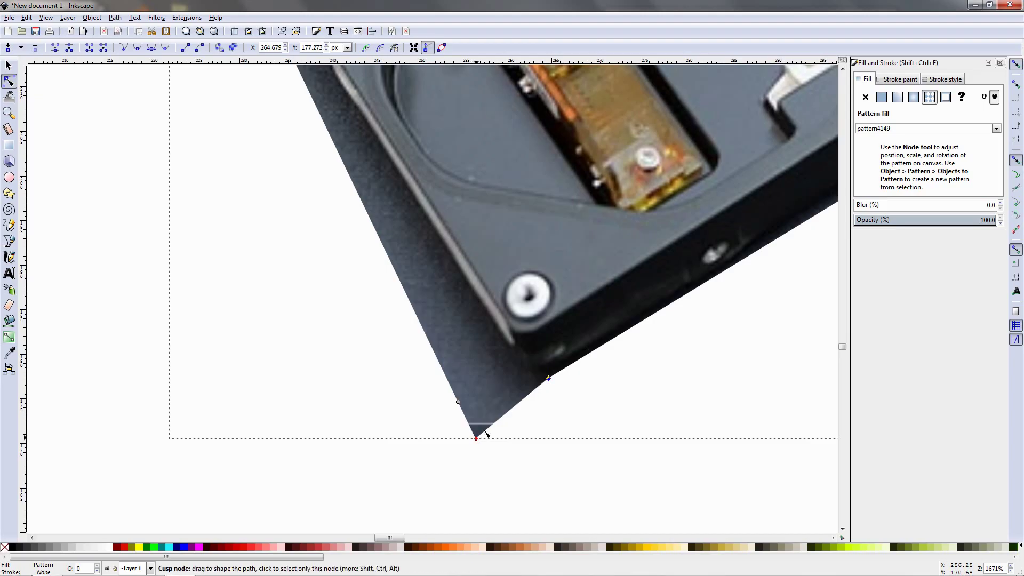
{"action": "left_click_drag", "start_coordinate": [475, 438], "coordinate": [531, 382]}
{"action": "left_click_drag", "start_coordinate": [457, 401], "coordinate": [528, 383]}
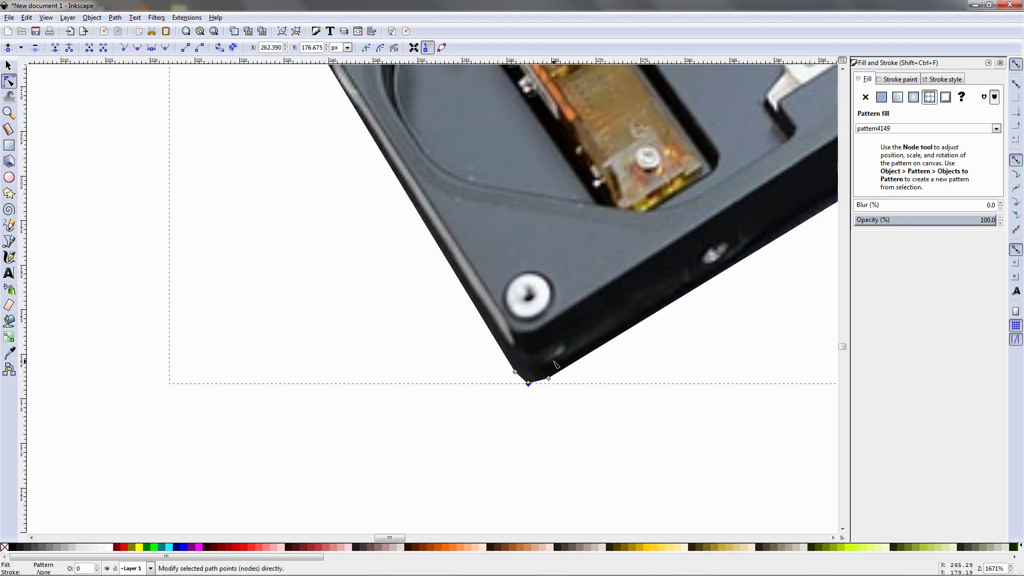
{"action": "scroll", "coordinate": [556, 364], "scroll_direction": "down", "scroll_amount": 3, "text": "ctrl"}
{"action": "scroll", "coordinate": [561, 364], "scroll_direction": "down", "scroll_amount": 1, "text": "ctrl"}
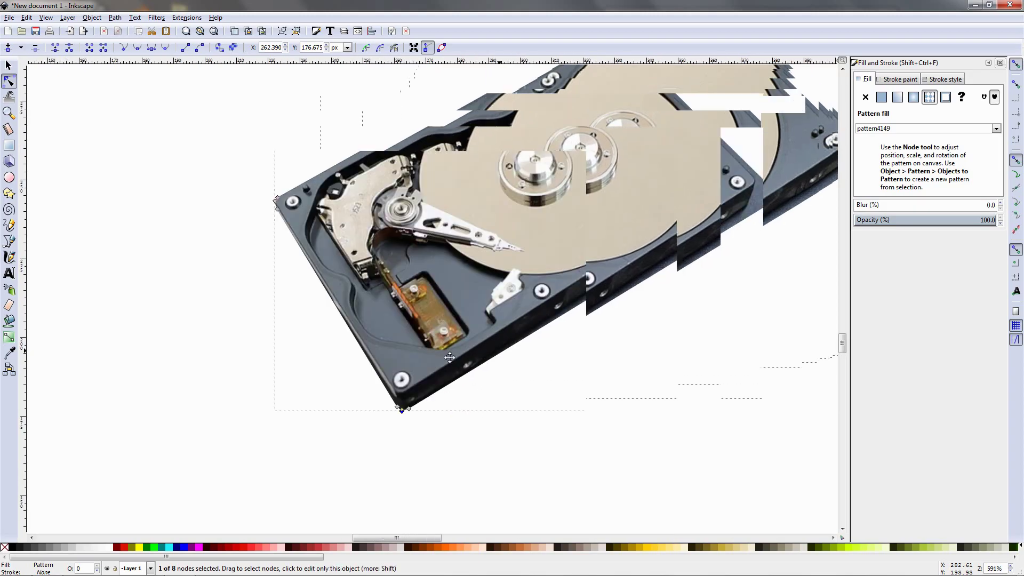
Step: Add one node above and two nodes below the path's right corner, and fit the four nodes to the drive's right corner
{"action": "scroll", "coordinate": [613, 224], "scroll_direction": "up", "scroll_amount": 5, "text": "ctrl"}
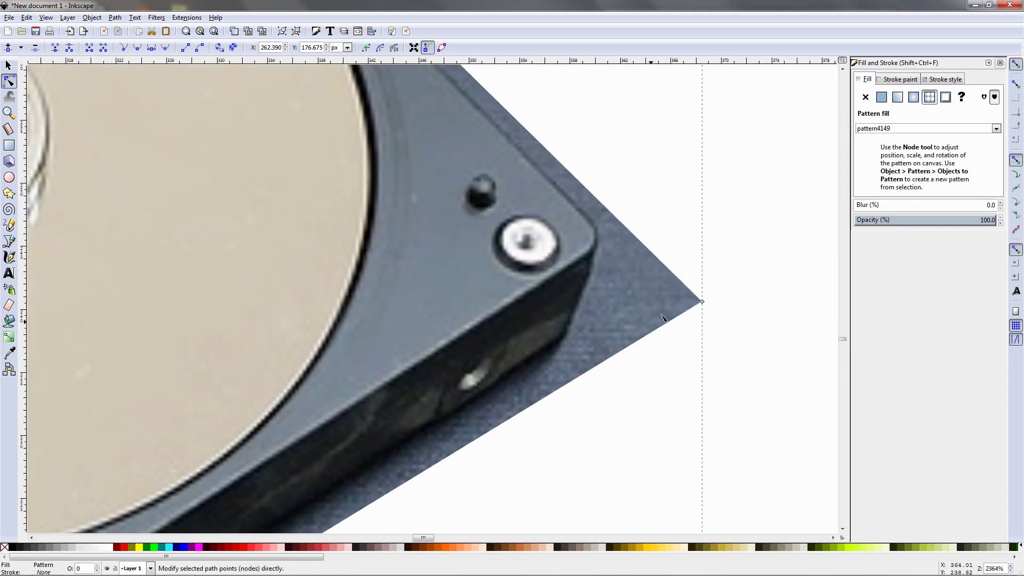
{"action": "double_click", "coordinate": [657, 257]}
{"action": "double_click", "coordinate": [620, 352]}
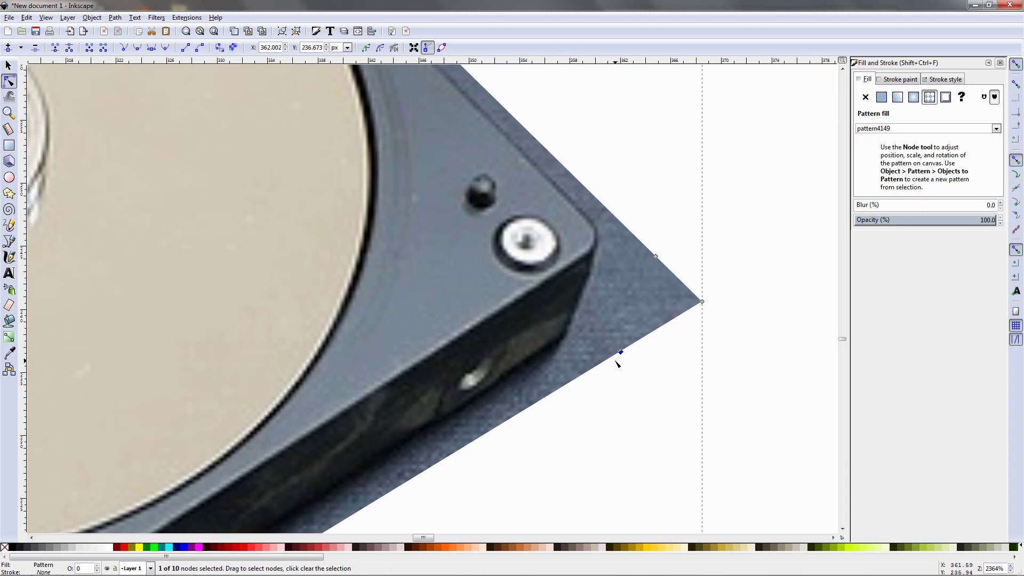
{"action": "double_click", "coordinate": [598, 365]}
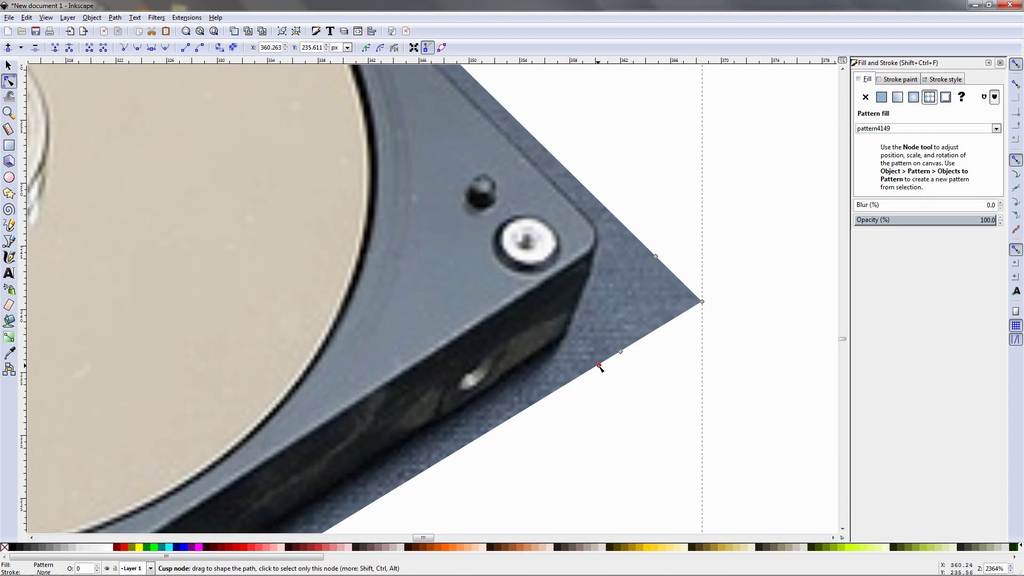
{"action": "left_click_drag", "start_coordinate": [599, 365], "coordinate": [561, 349]}
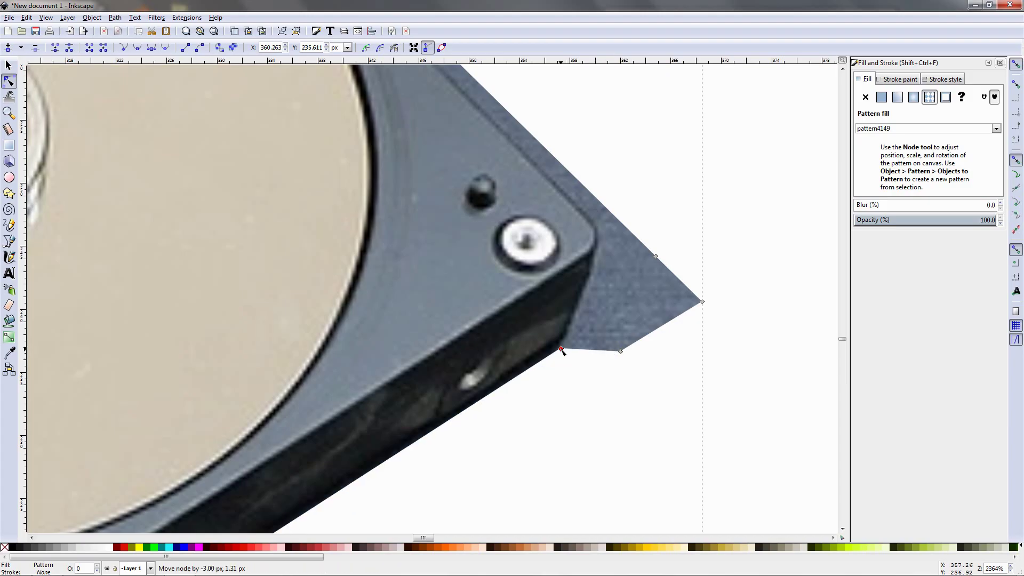
{"action": "left_click_drag", "start_coordinate": [620, 351], "coordinate": [595, 269]}
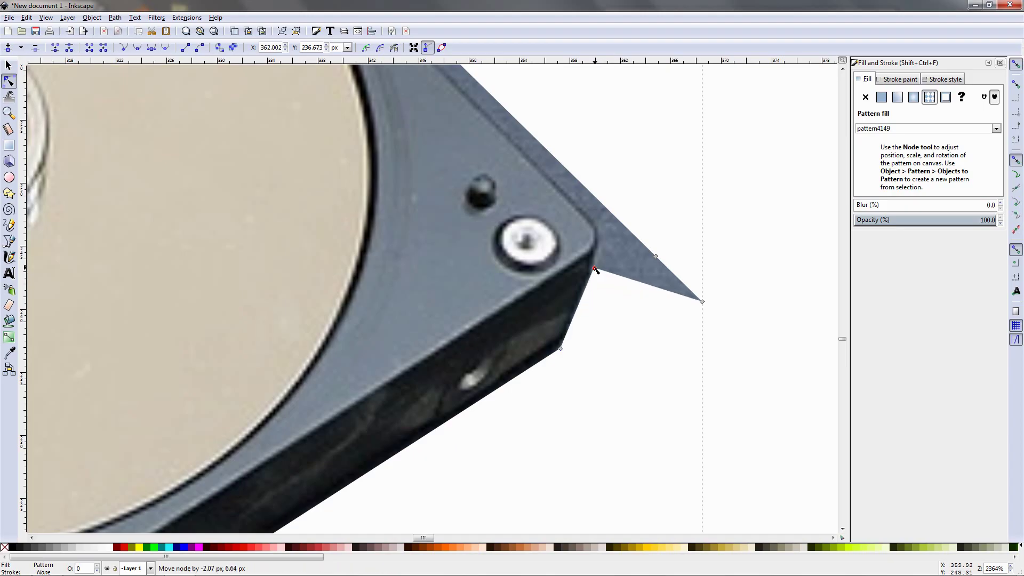
{"action": "left_click_drag", "start_coordinate": [655, 256], "coordinate": [586, 216]}
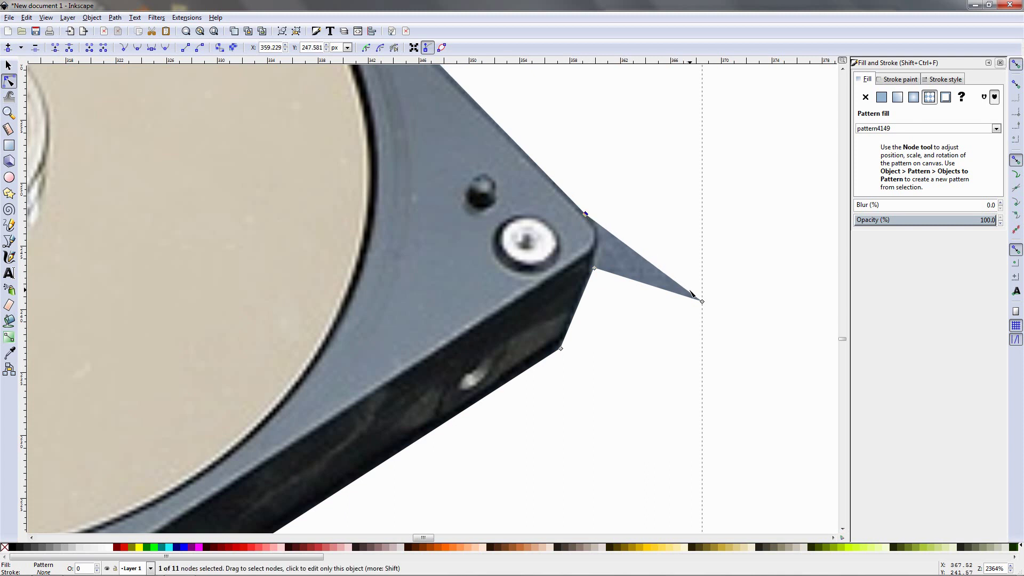
{"action": "left_click_drag", "start_coordinate": [702, 303], "coordinate": [599, 229]}
Step: Move the path's top corner node down onto the drive's tip and add a node on each side of it
{"action": "left_click_drag", "start_coordinate": [420, 216], "coordinate": [639, 462]}
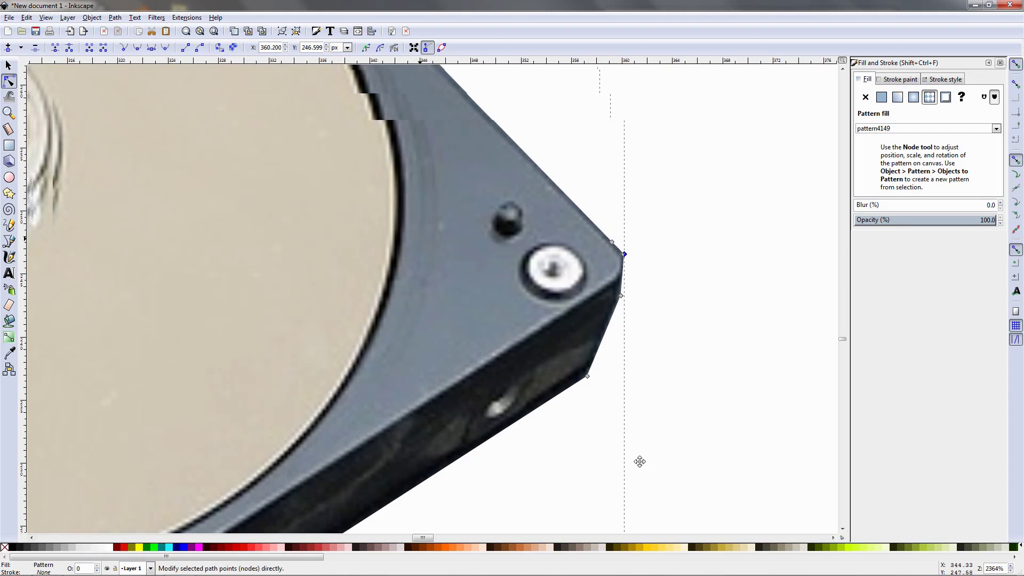
{"action": "scroll", "coordinate": [485, 285], "scroll_direction": "down", "scroll_amount": 2}
{"action": "scroll", "coordinate": [352, 132], "scroll_direction": "up", "scroll_amount": 2}
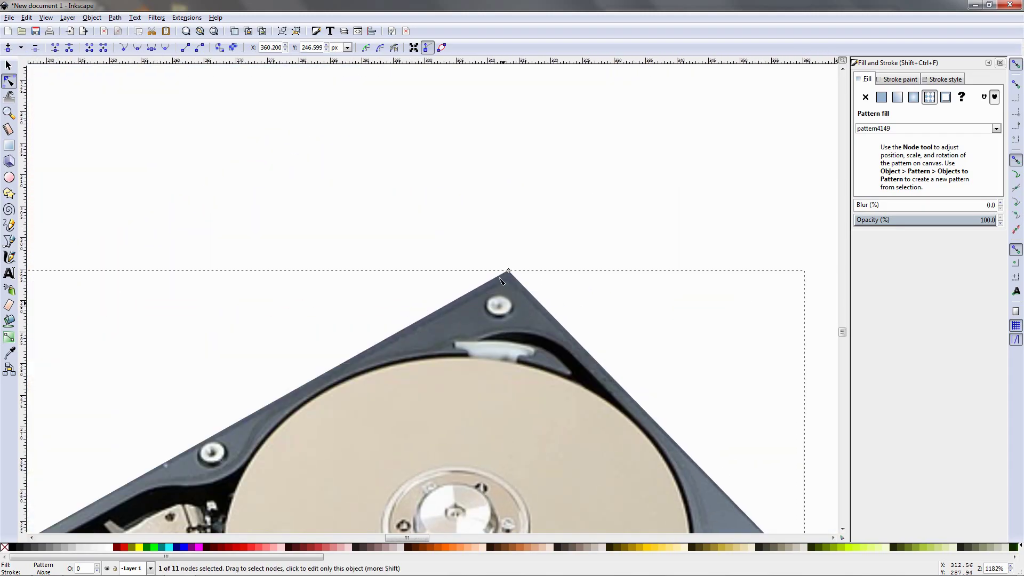
{"action": "scroll", "coordinate": [521, 300], "scroll_direction": "up", "scroll_amount": 2}
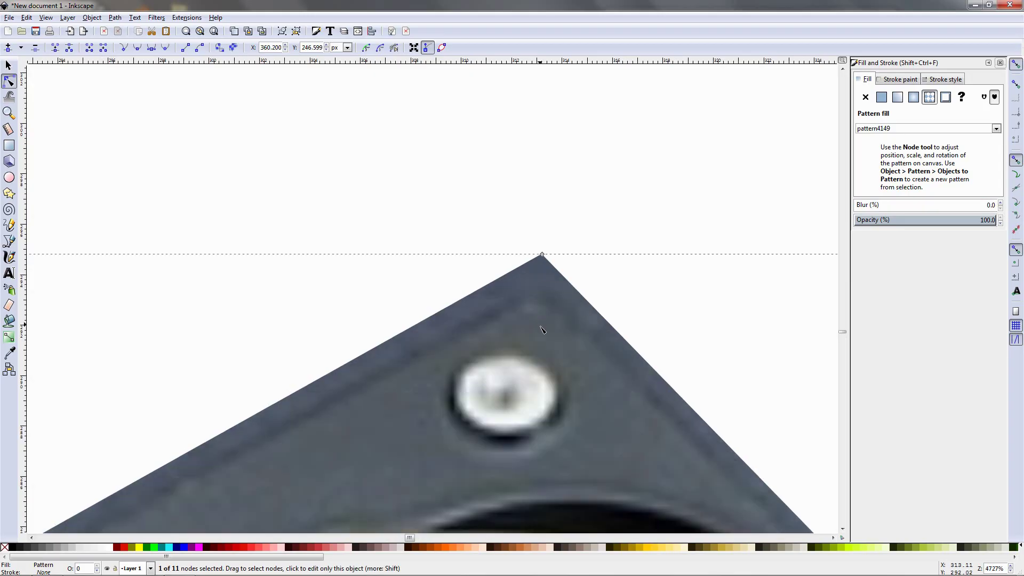
{"action": "left_click_drag", "start_coordinate": [542, 254], "coordinate": [535, 275]}
{"action": "double_click", "coordinate": [484, 305]}
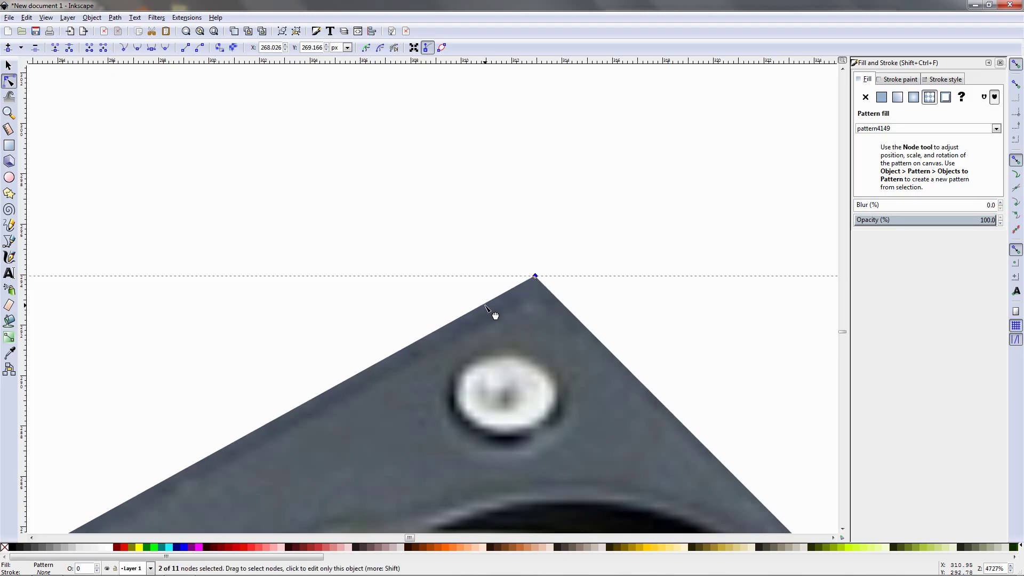
{"action": "double_click", "coordinate": [563, 305]}
Step: Fit the three nodes at the path's top corner to the outline of the drive's top corner
{"action": "left_click_drag", "start_coordinate": [536, 271], "coordinate": [537, 268]}
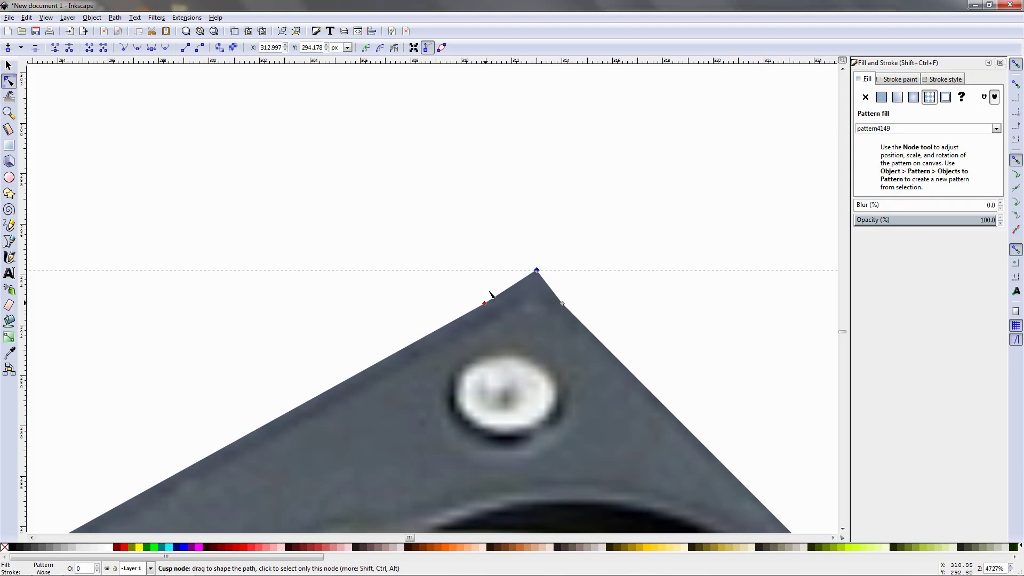
{"action": "left_click_drag", "start_coordinate": [490, 292], "coordinate": [492, 282]}
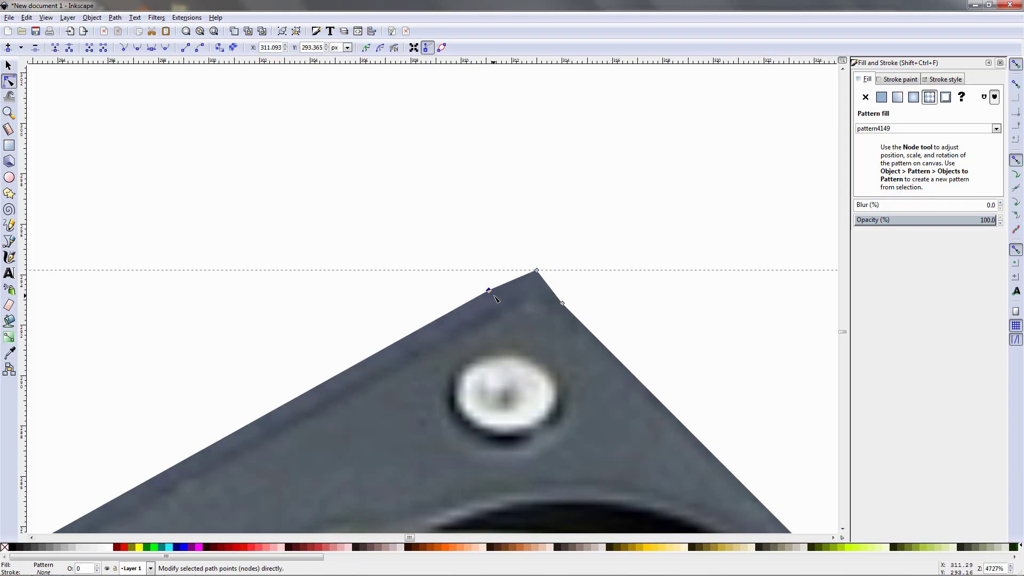
{"action": "scroll", "coordinate": [496, 298], "scroll_direction": "down", "scroll_amount": 1}
{"action": "scroll", "coordinate": [495, 298], "scroll_direction": "down", "scroll_amount": 1}
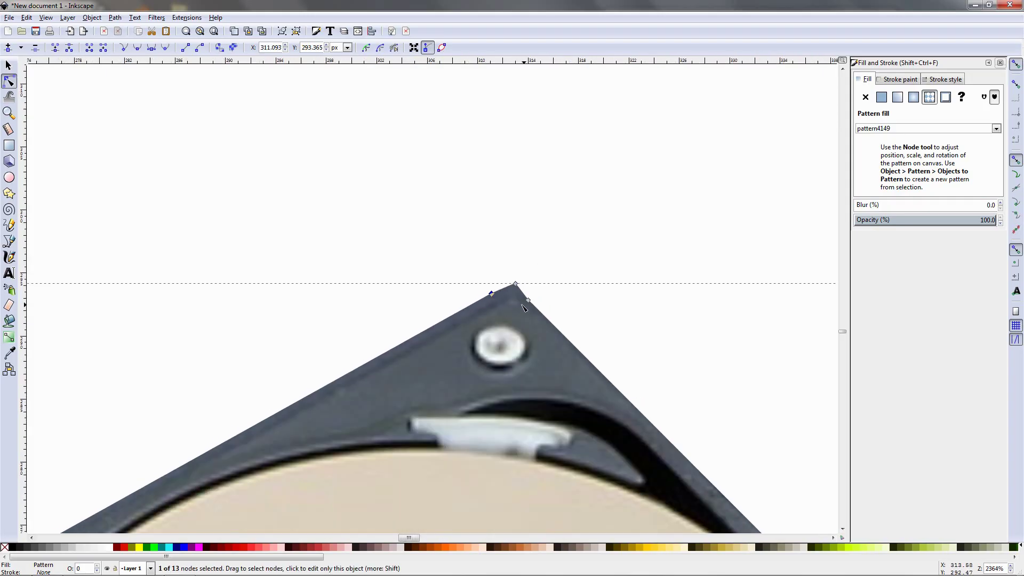
{"action": "mouse_move", "coordinate": [531, 303]}
{"action": "left_mouse_down"}
{"action": "mouse_move", "coordinate": [531, 293]}
{"action": "mouse_move", "coordinate": [535, 304]}
{"action": "mouse_move", "coordinate": [497, 305]}
{"action": "mouse_move", "coordinate": [514, 293]}
{"action": "left_mouse_up"}
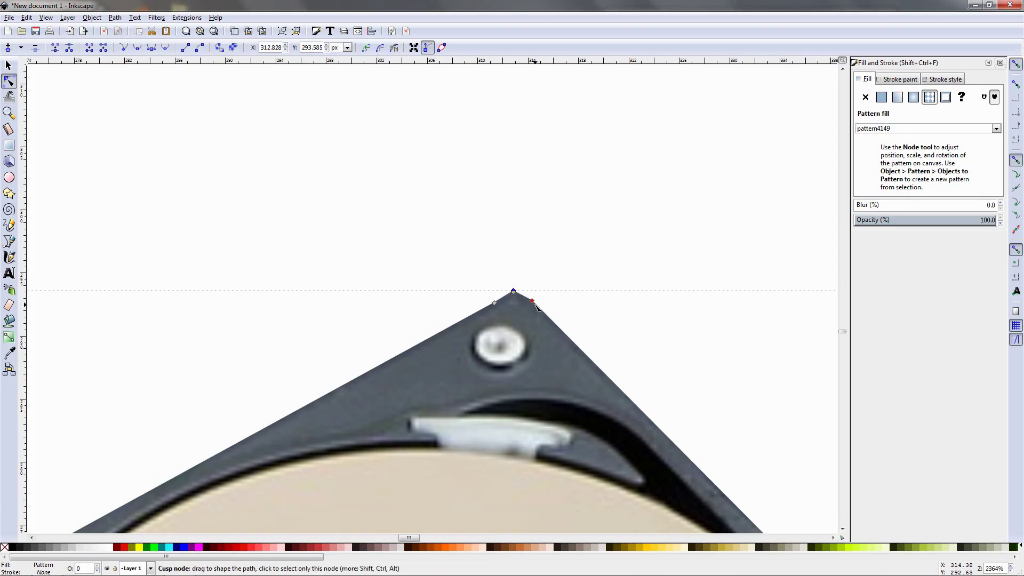
{"action": "left_click_drag", "start_coordinate": [535, 303], "coordinate": [535, 306]}
Step: Save the drawing with the cut-out hard drive
{"action": "scroll", "coordinate": [533, 344], "scroll_direction": "down", "scroll_amount": 4}
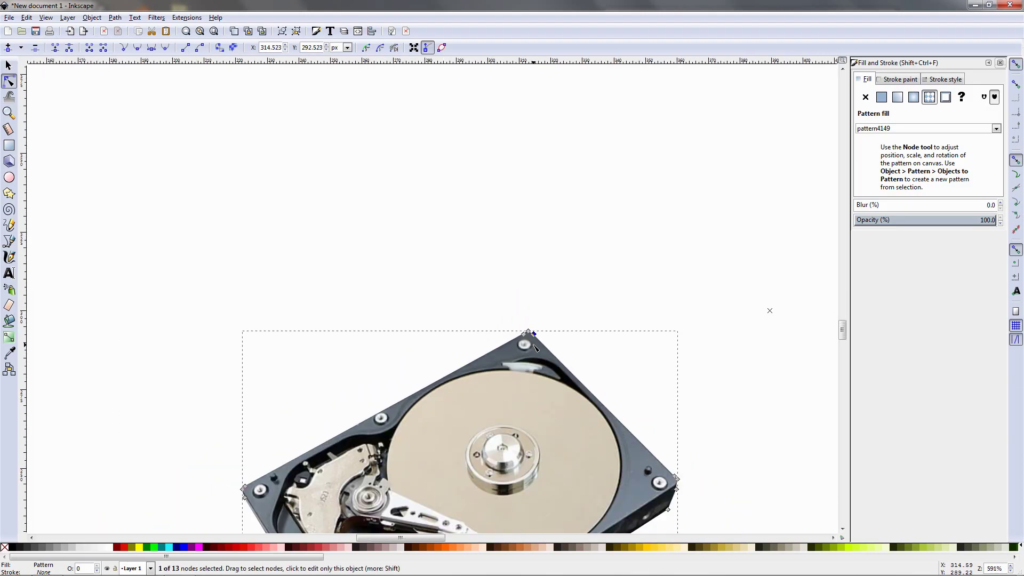
{"action": "left_click_drag", "start_coordinate": [536, 393], "coordinate": [567, 246]}
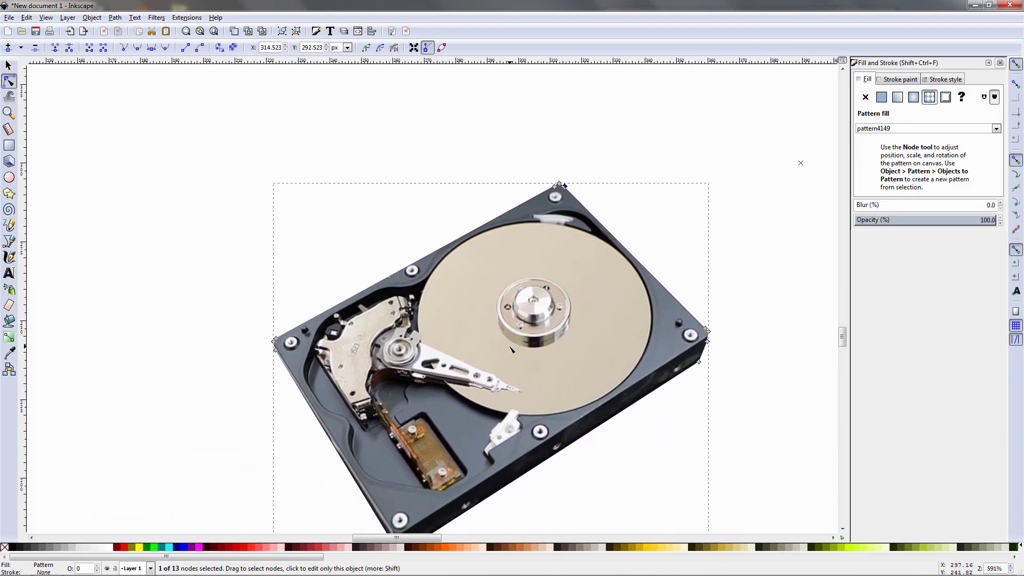
{"action": "scroll", "coordinate": [510, 349], "scroll_direction": "down", "scroll_amount": 2}
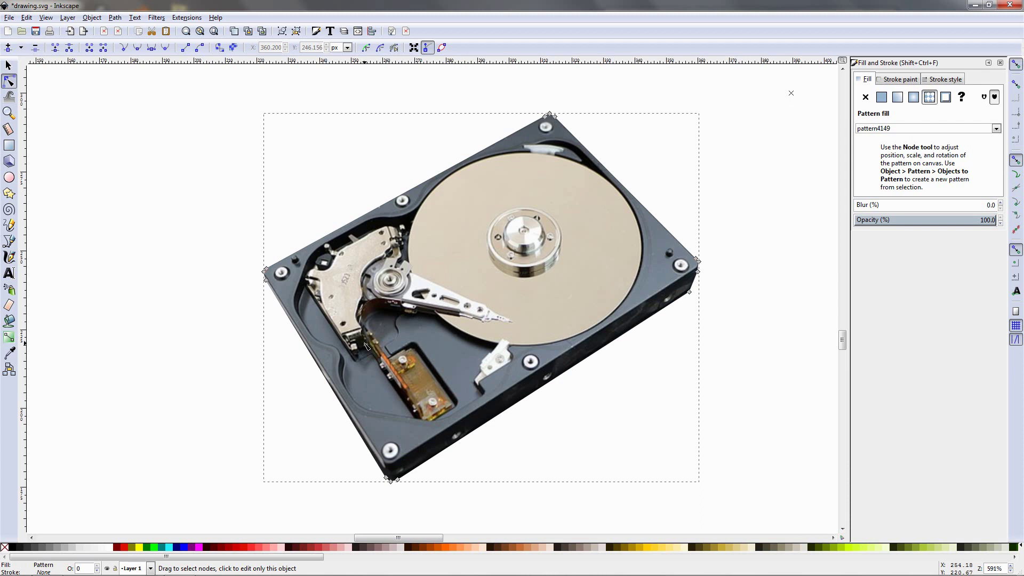
{"action": "key", "text": "ctrl+s"}
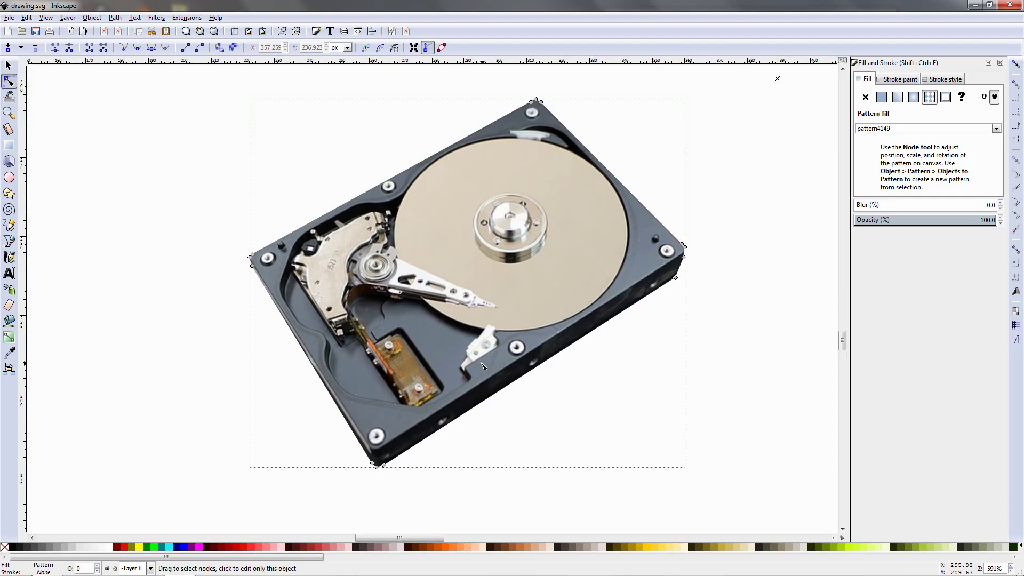
Step: Make the middle node of the path's left corner smooth so the corner is rounded
{"action": "left_click", "coordinate": [228, 342]}
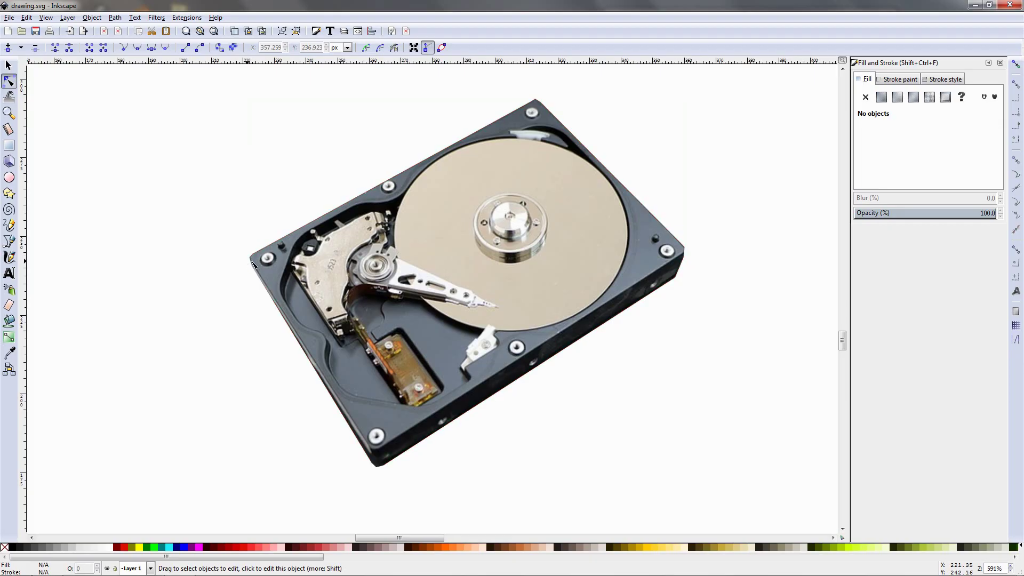
{"action": "left_click", "coordinate": [254, 265]}
{"action": "scroll", "coordinate": [238, 250], "scroll_direction": "up", "scroll_amount": 2}
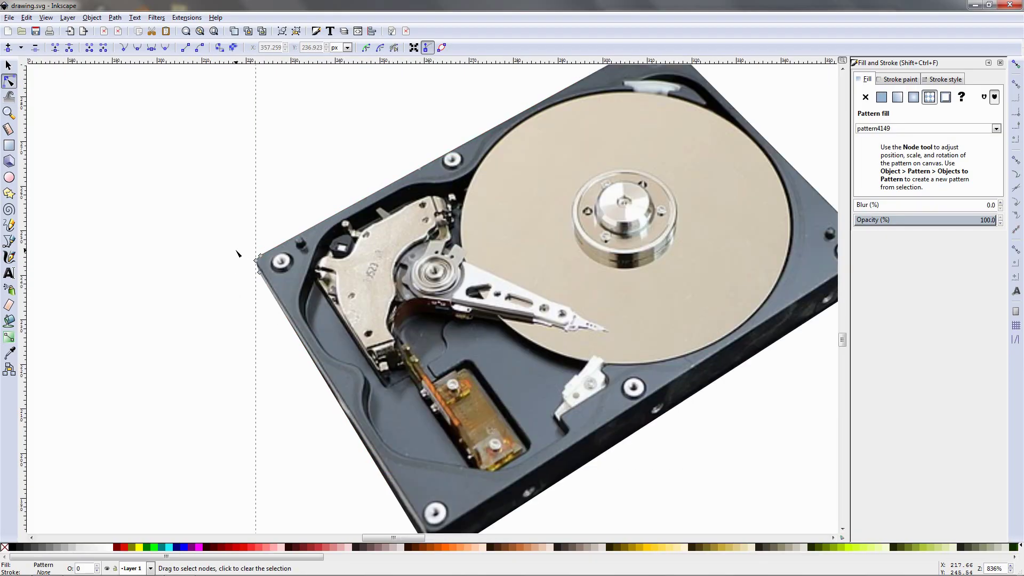
{"action": "left_click", "coordinate": [264, 266]}
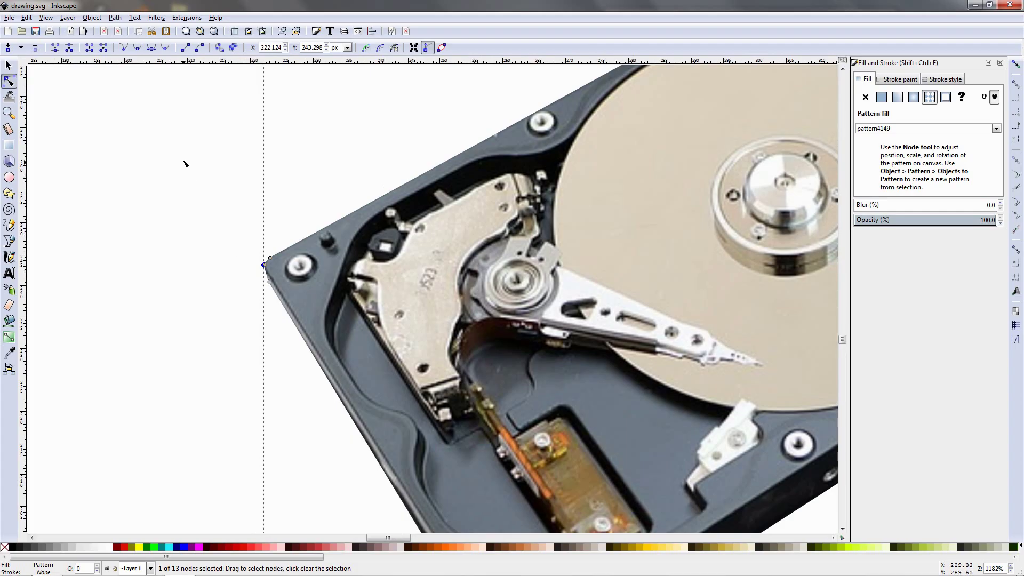
{"action": "left_click", "coordinate": [138, 48]}
{"action": "left_click", "coordinate": [231, 333]}
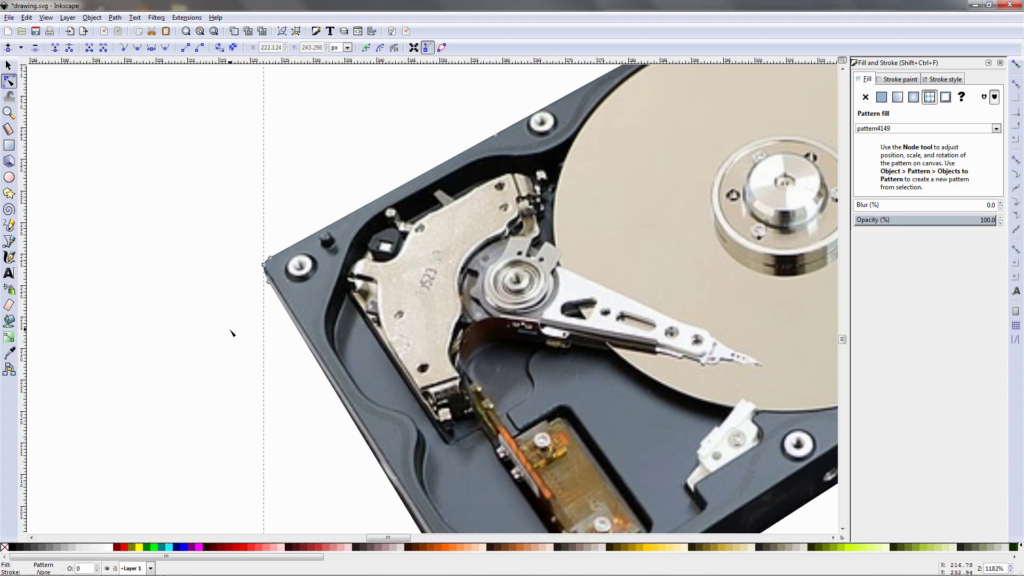
Step: Round the path's bottom corner by making its middle node smooth
{"action": "scroll", "coordinate": [258, 368], "scroll_direction": "down", "scroll_amount": 2}
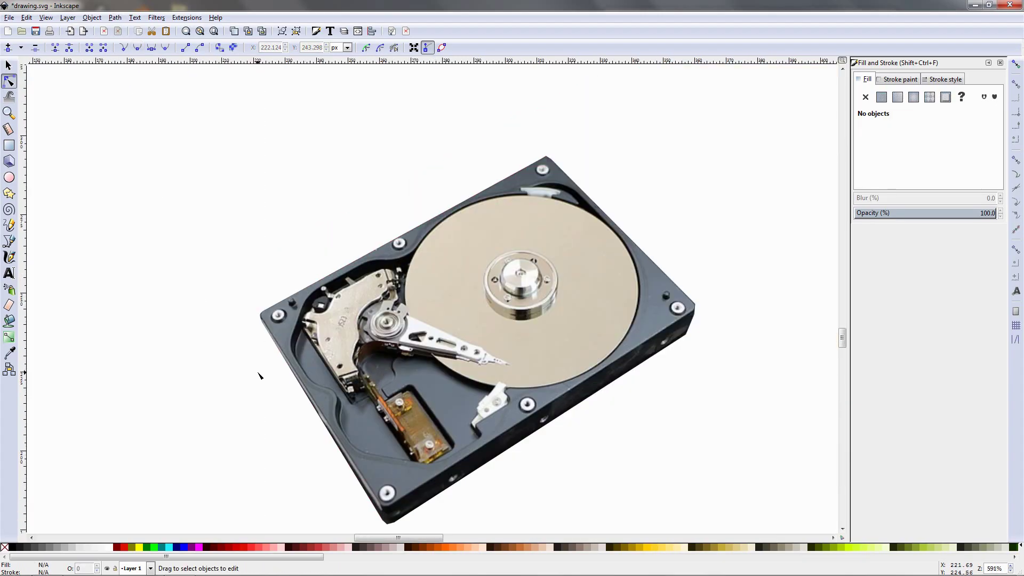
{"action": "scroll", "coordinate": [388, 445], "scroll_direction": "up", "scroll_amount": 2}
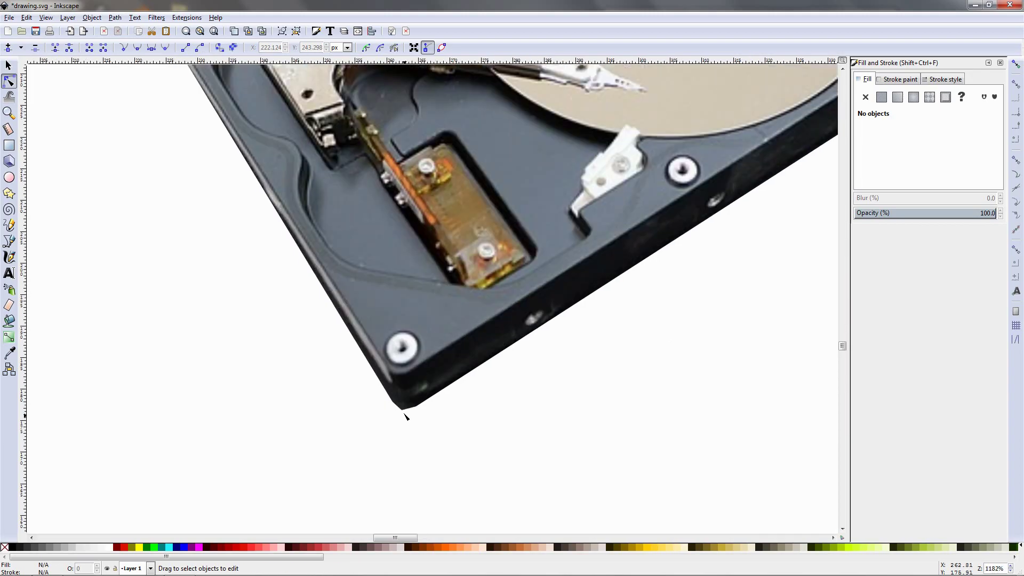
{"action": "left_click", "coordinate": [403, 409]}
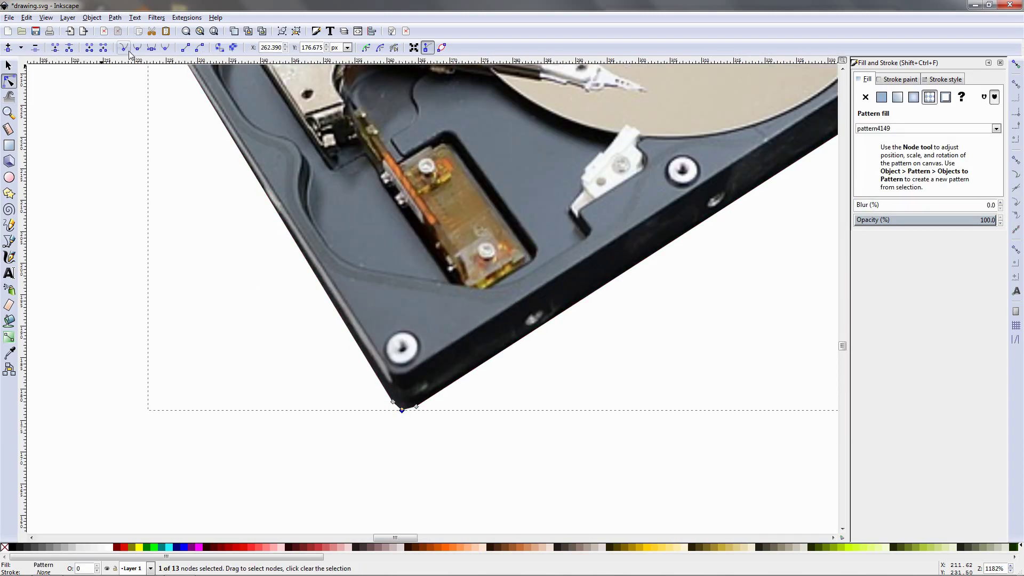
{"action": "left_click", "coordinate": [354, 478]}
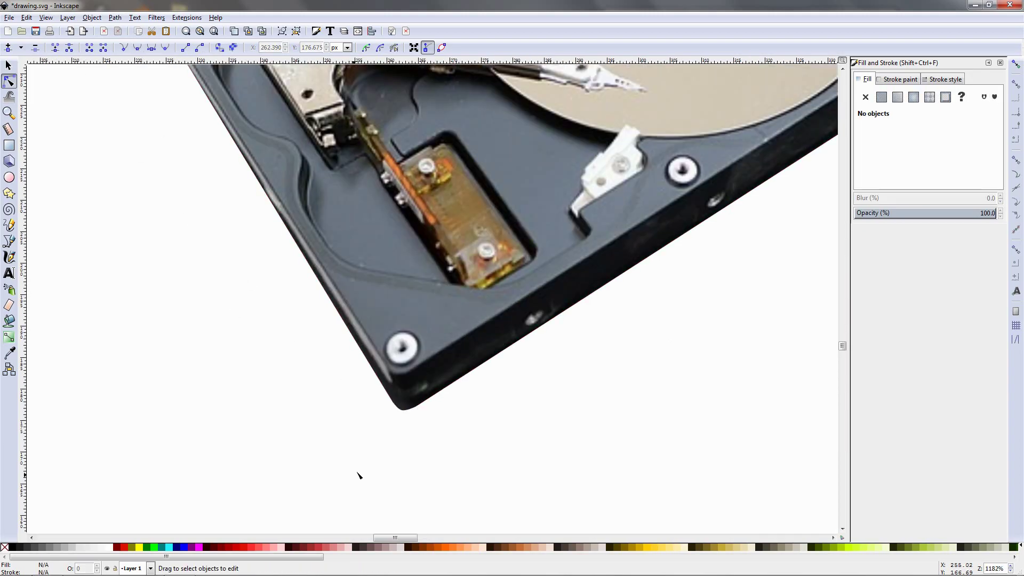
Step: Convert the middle node of the path's top corner to a smooth node
{"action": "scroll", "coordinate": [430, 449], "scroll_direction": "down", "scroll_amount": 2}
{"action": "scroll", "coordinate": [648, 300], "scroll_direction": "up", "scroll_amount": 3}
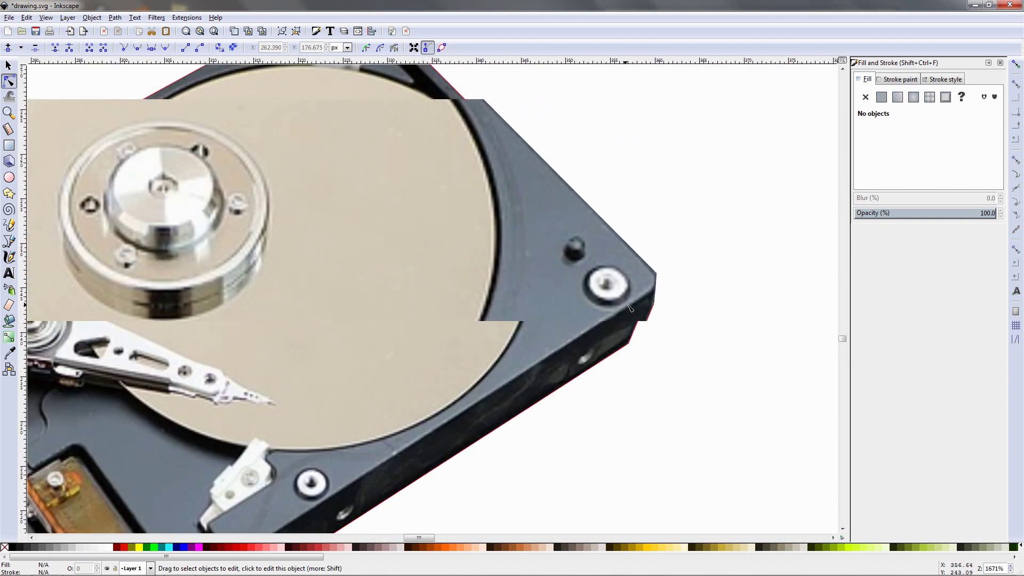
{"action": "left_click_drag", "start_coordinate": [485, 248], "coordinate": [618, 508]}
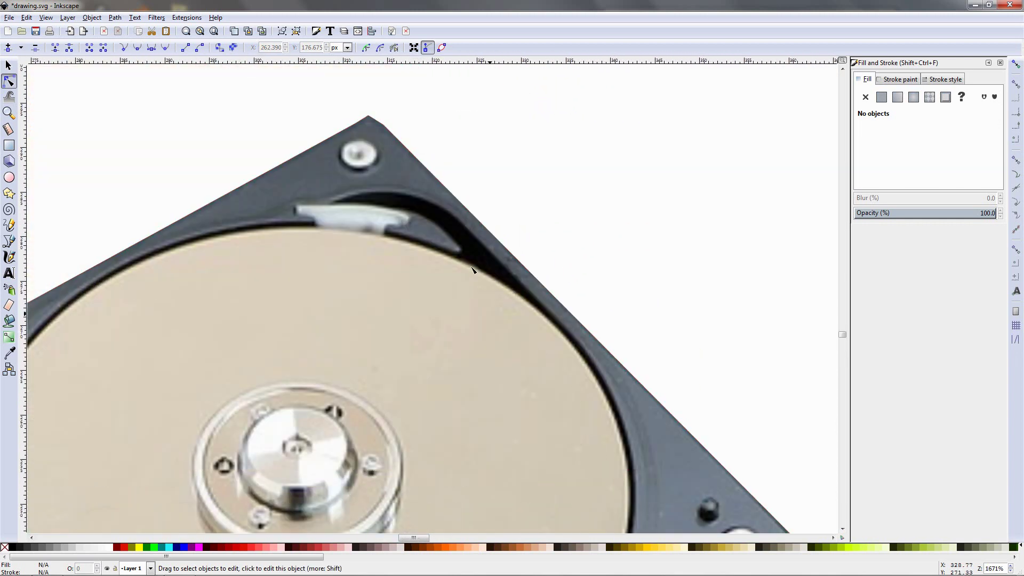
{"action": "left_click", "coordinate": [369, 116]}
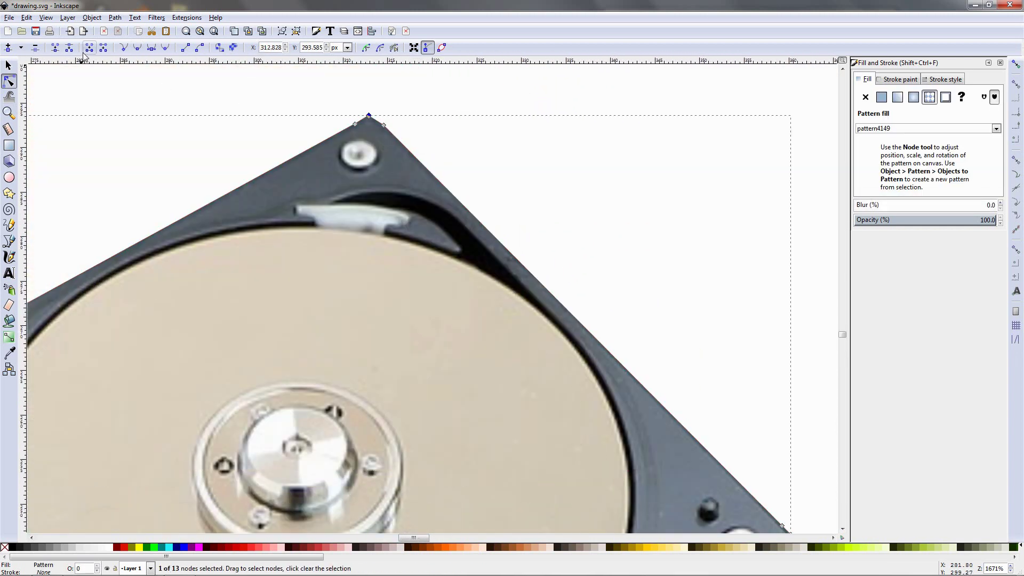
{"action": "left_click", "coordinate": [138, 48]}
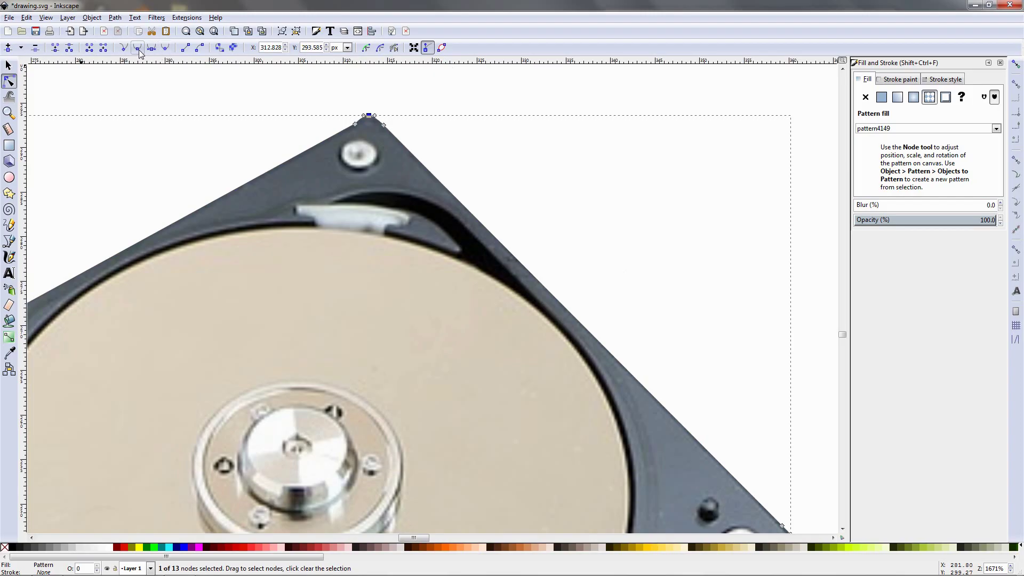
{"action": "left_click", "coordinate": [192, 114]}
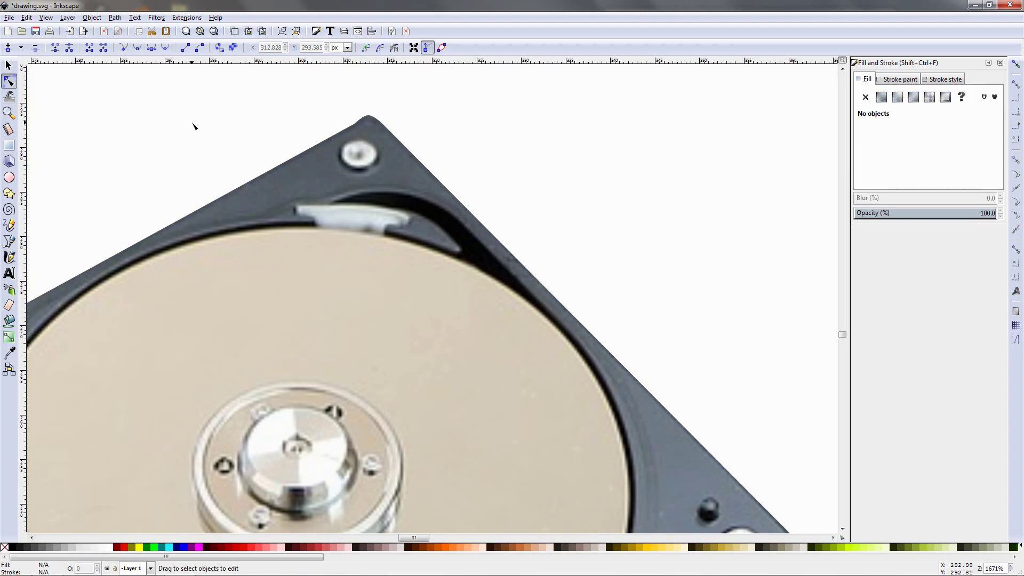
Step: Nudge the smooth top corner node slightly inward to follow the drive's rounded tip
{"action": "left_click", "coordinate": [370, 116]}
{"action": "left_click_drag", "start_coordinate": [372, 120], "coordinate": [372, 122]}
{"action": "left_click", "coordinate": [295, 108]}
{"action": "left_click", "coordinate": [377, 122]}
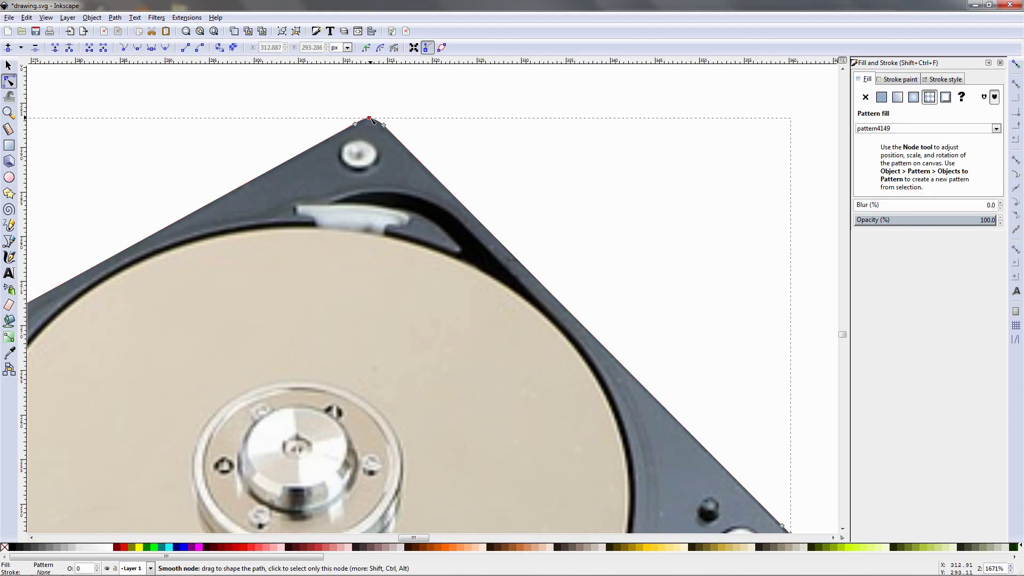
{"action": "left_click_drag", "start_coordinate": [372, 120], "coordinate": [373, 123]}
{"action": "left_click", "coordinate": [331, 87]}
Step: Make the outermost node of the path's right corner smooth to round that corner
{"action": "scroll", "coordinate": [359, 238], "scroll_direction": "down", "scroll_amount": 2}
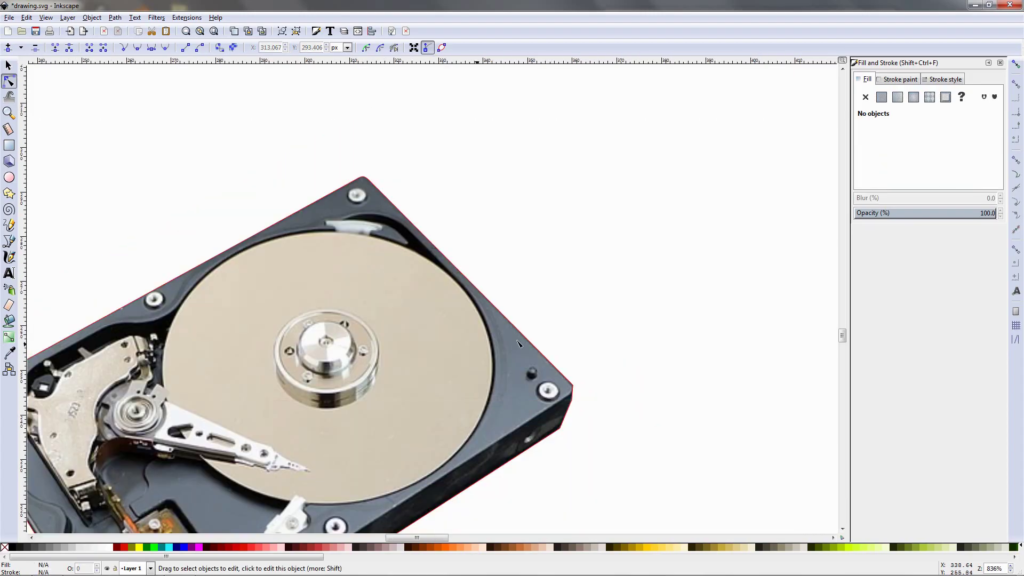
{"action": "scroll", "coordinate": [603, 341], "scroll_direction": "up", "scroll_amount": 2}
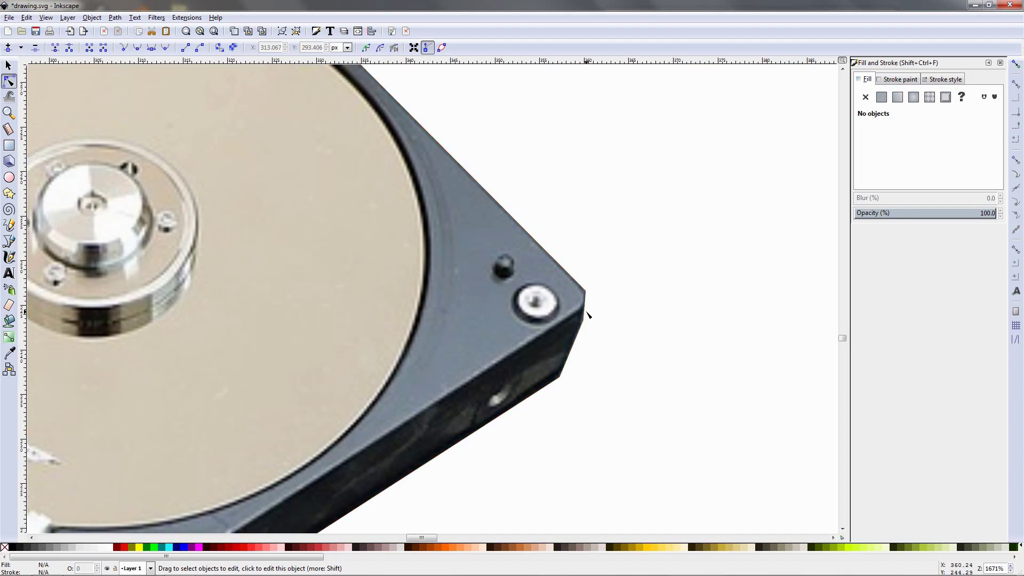
{"action": "scroll", "coordinate": [589, 314], "scroll_direction": "up", "scroll_amount": 1}
{"action": "left_click", "coordinate": [585, 292]}
{"action": "left_click", "coordinate": [586, 283]}
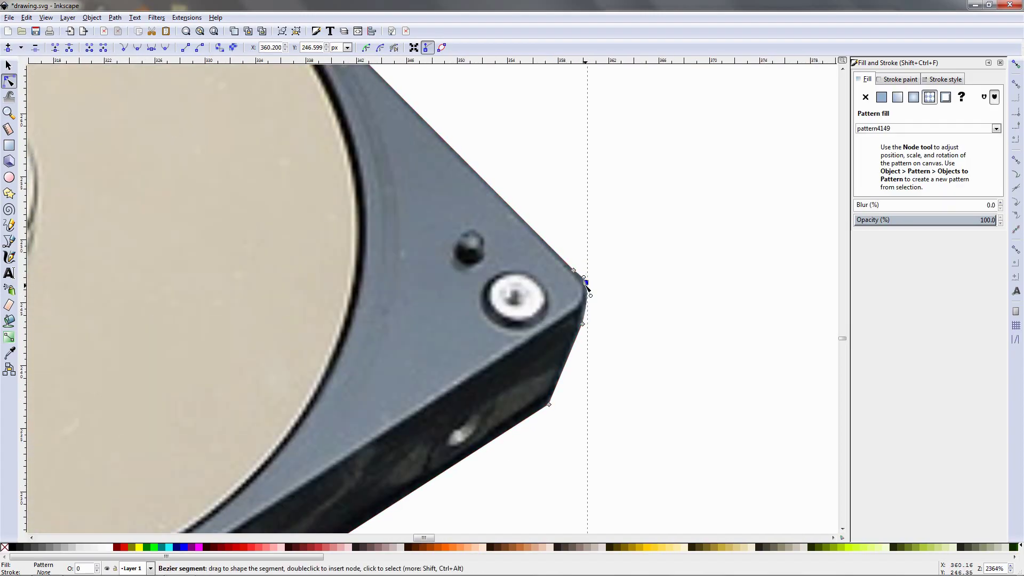
Step: Nudge the right corner's smooth node slightly down along the drive's edge and make the node just below it smooth
{"action": "left_click_drag", "start_coordinate": [586, 283], "coordinate": [585, 287]}
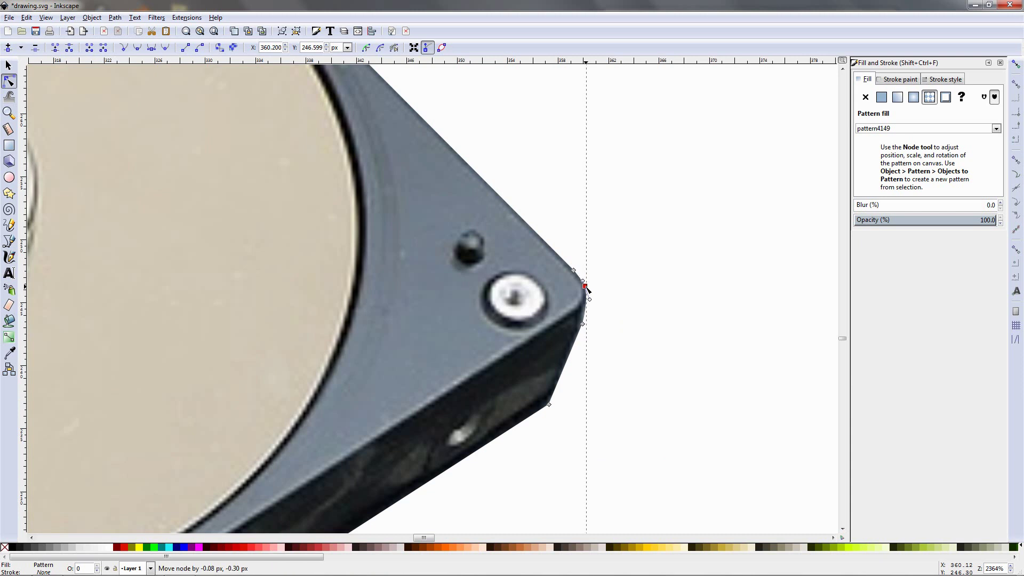
{"action": "left_click", "coordinate": [601, 361]}
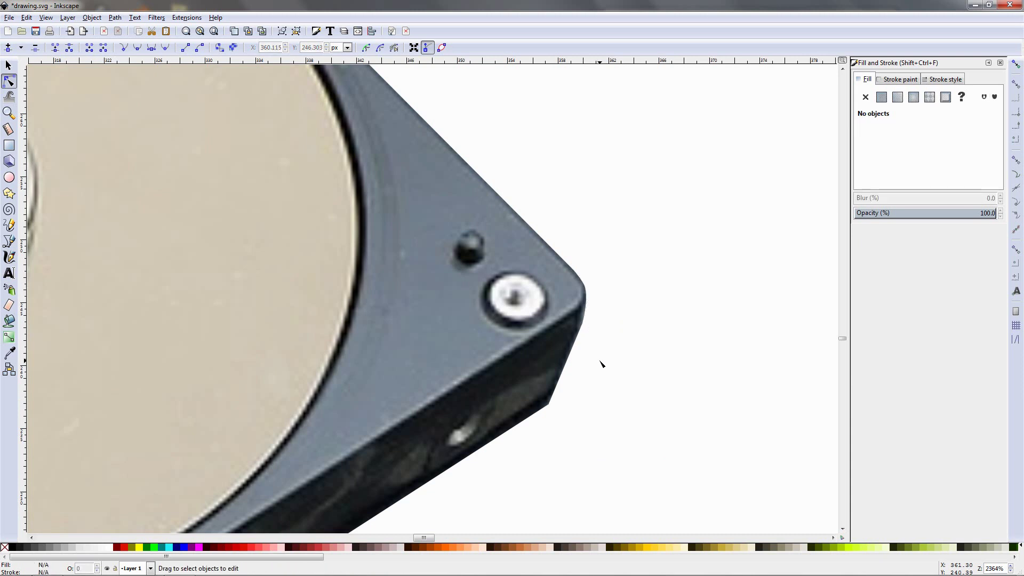
{"action": "left_click", "coordinate": [583, 332]}
{"action": "left_click", "coordinate": [582, 325]}
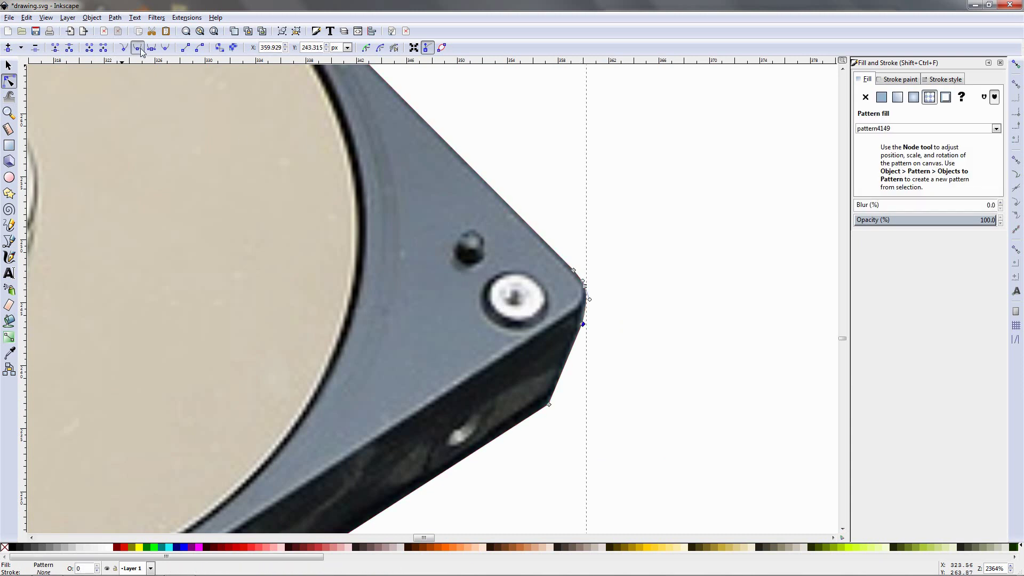
{"action": "left_click", "coordinate": [601, 351]}
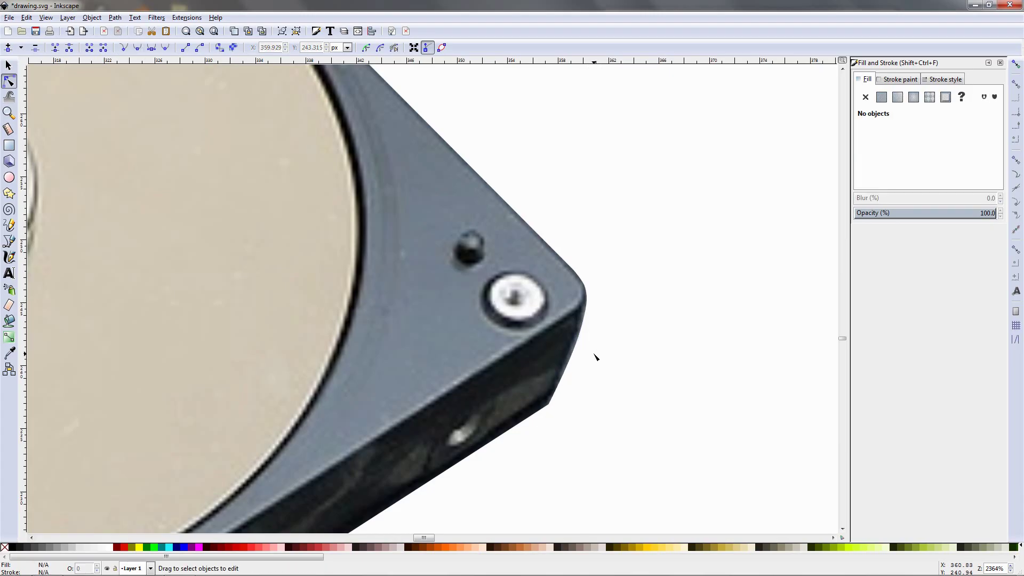
Step: Duplicate the finished hard drive cutout and fill the copy with solid black
{"action": "scroll", "coordinate": [596, 357], "scroll_direction": "down", "scroll_amount": 3}
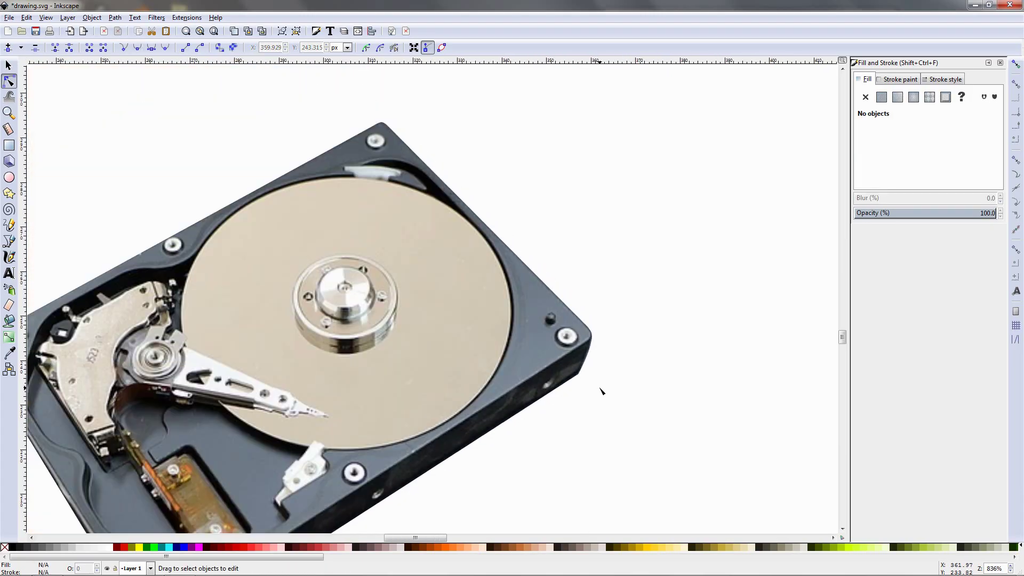
{"action": "scroll", "coordinate": [599, 388], "scroll_direction": "down", "scroll_amount": 1}
{"action": "left_click_drag", "start_coordinate": [610, 368], "coordinate": [671, 280]}
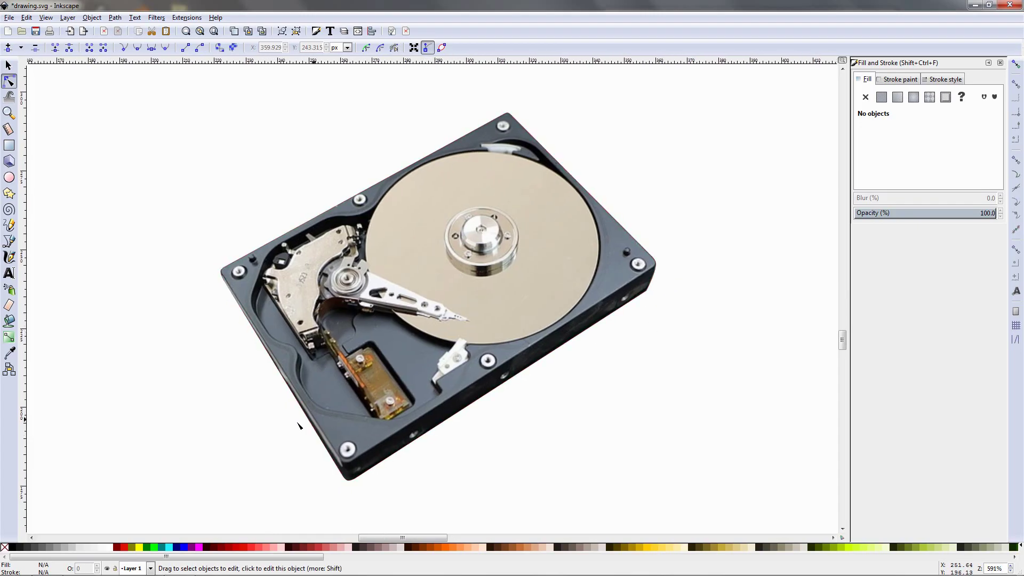
{"action": "scroll", "coordinate": [421, 408], "scroll_direction": "down", "scroll_amount": 1}
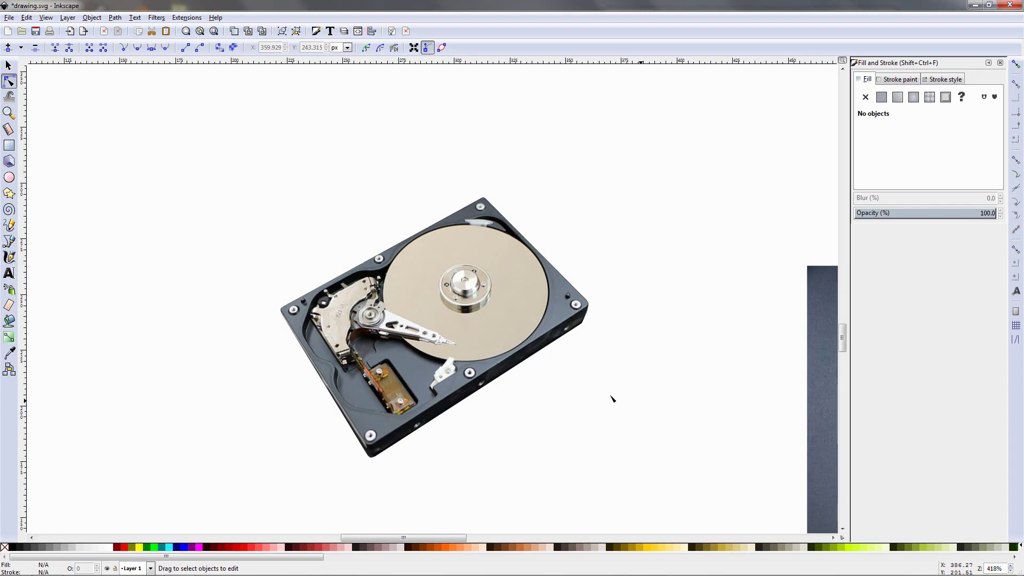
{"action": "left_click", "coordinate": [8, 65]}
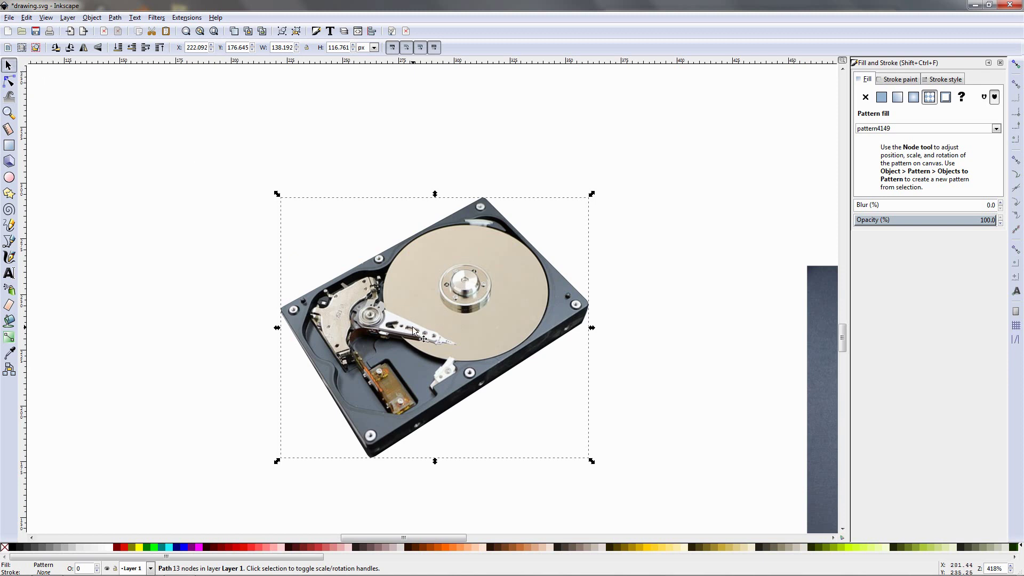
{"action": "key", "text": "ctrl"}
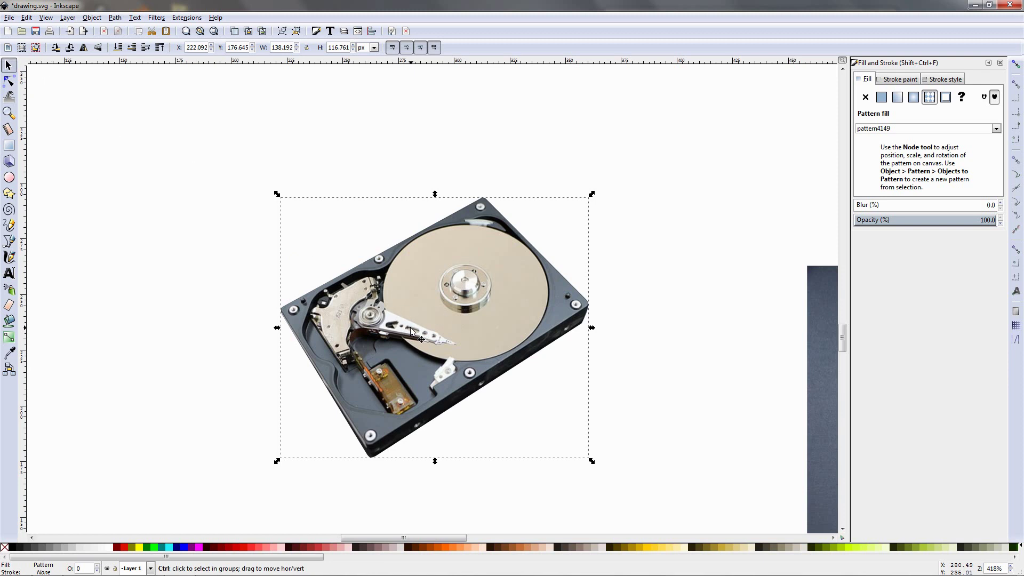
{"action": "left_click", "coordinate": [13, 550]}
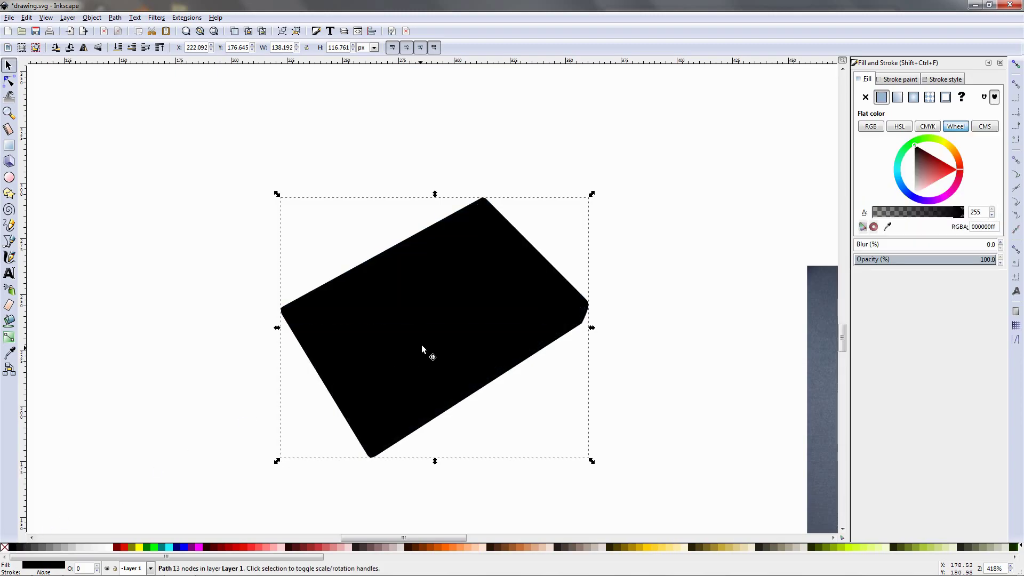
Step: Offset the black copy about 1 px right and 2.4 px down, and lower it beneath the hard drive
{"action": "left_click_drag", "start_coordinate": [425, 349], "coordinate": [426, 353]}
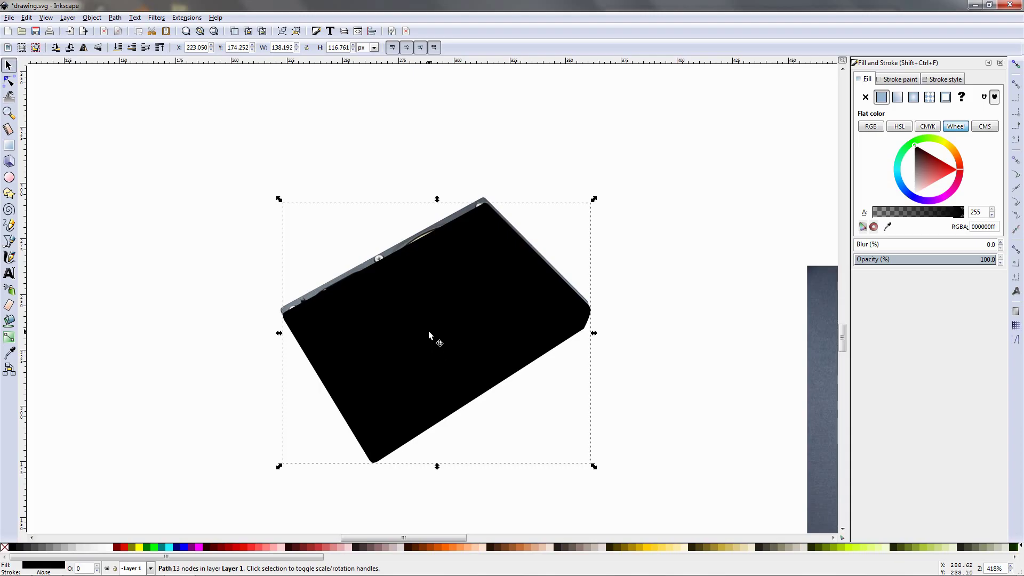
{"action": "left_click", "coordinate": [116, 48]}
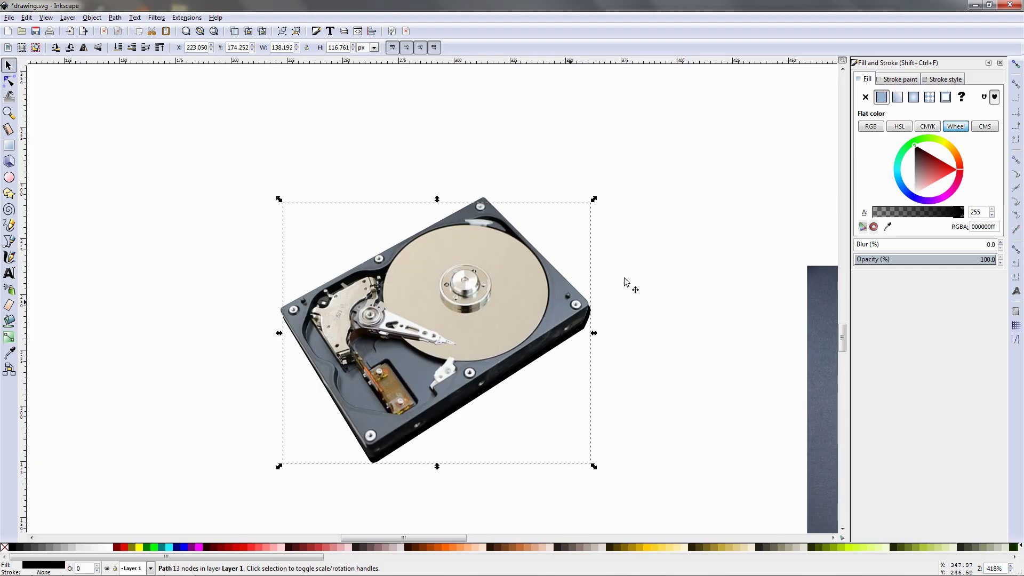
Step: Soften the black copy into a drop shadow with 3% blur and 56.4% opacity
{"action": "left_click", "coordinate": [1001, 243]}
{"action": "left_click", "coordinate": [1001, 242]}
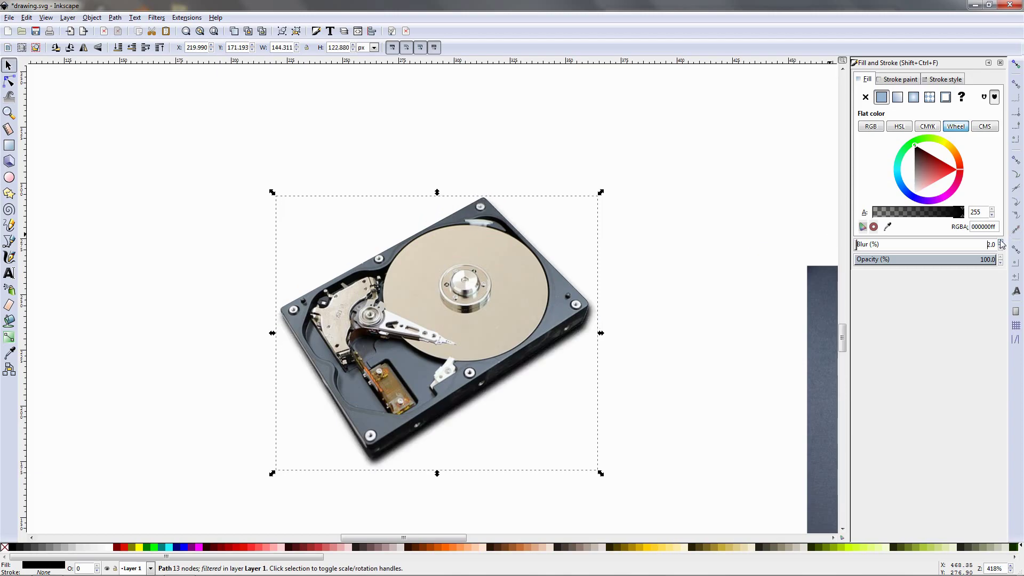
{"action": "left_click", "coordinate": [1001, 243]}
{"action": "left_click_drag", "start_coordinate": [957, 262], "coordinate": [934, 268]}
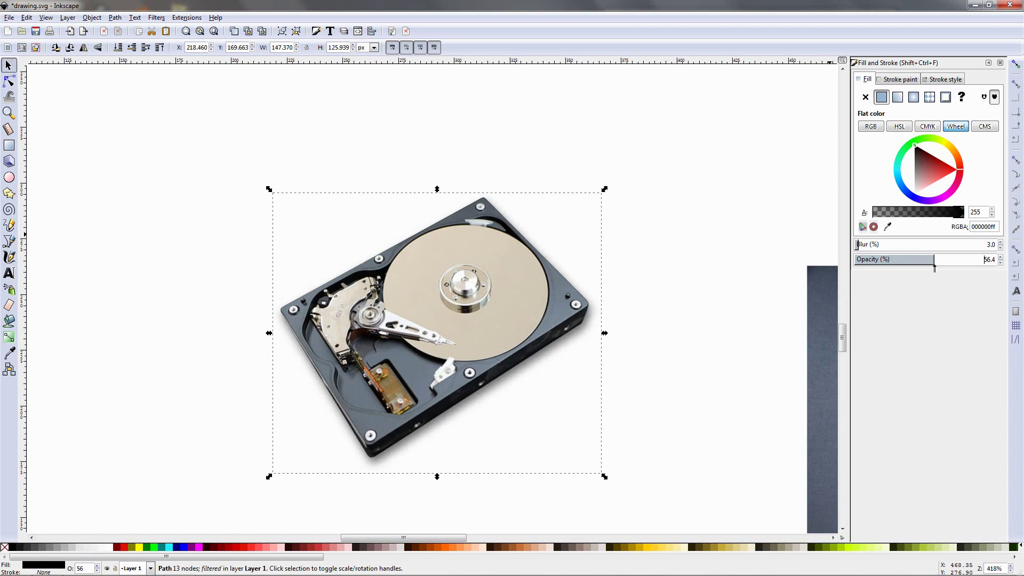
{"action": "left_click", "coordinate": [731, 366]}
Step: Move the nodes at the hard drive cutout's bottom corner slightly inward to tighten it against the drive's edge
{"action": "scroll", "coordinate": [712, 363], "scroll_direction": "down", "scroll_amount": 1}
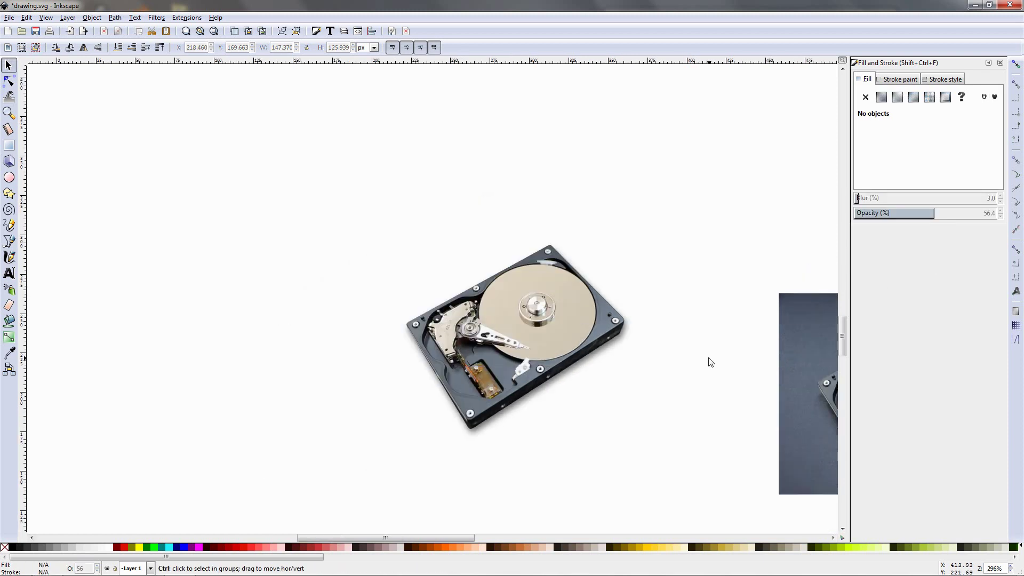
{"action": "scroll", "coordinate": [621, 393], "scroll_direction": "up", "scroll_amount": 2}
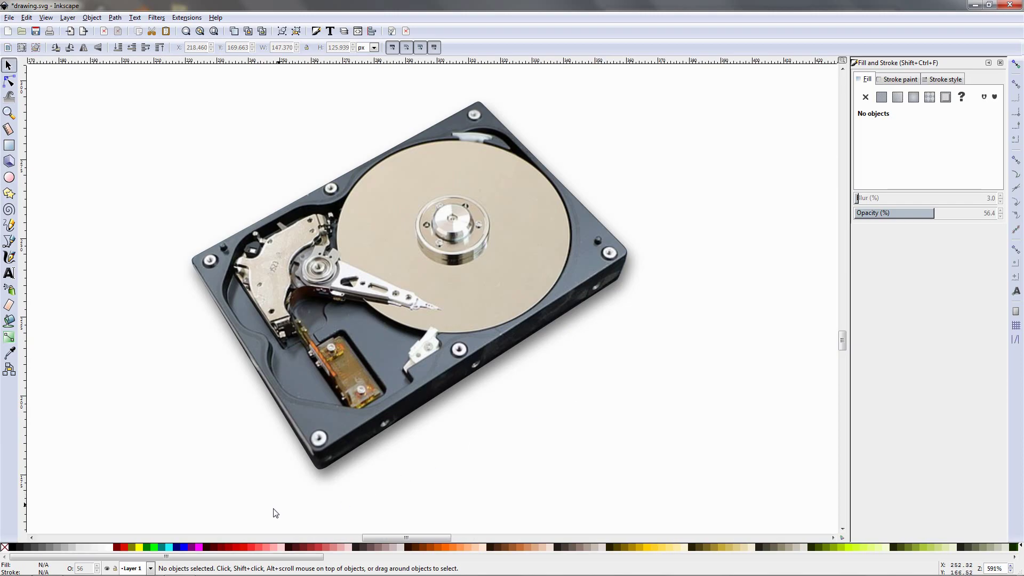
{"action": "scroll", "coordinate": [295, 498], "scroll_direction": "up", "scroll_amount": 1}
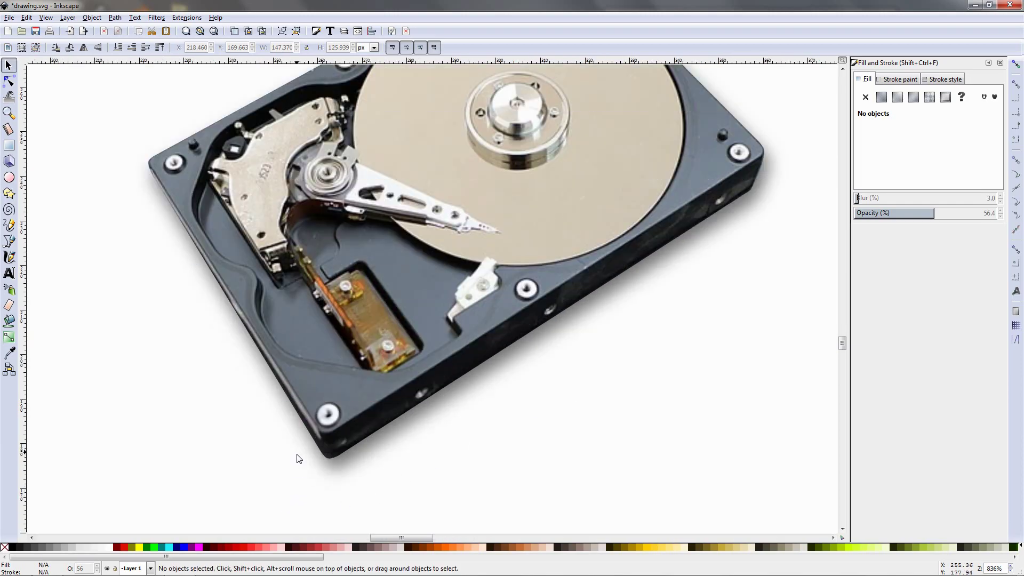
{"action": "left_click", "coordinate": [328, 415]}
{"action": "key", "text": "n"}
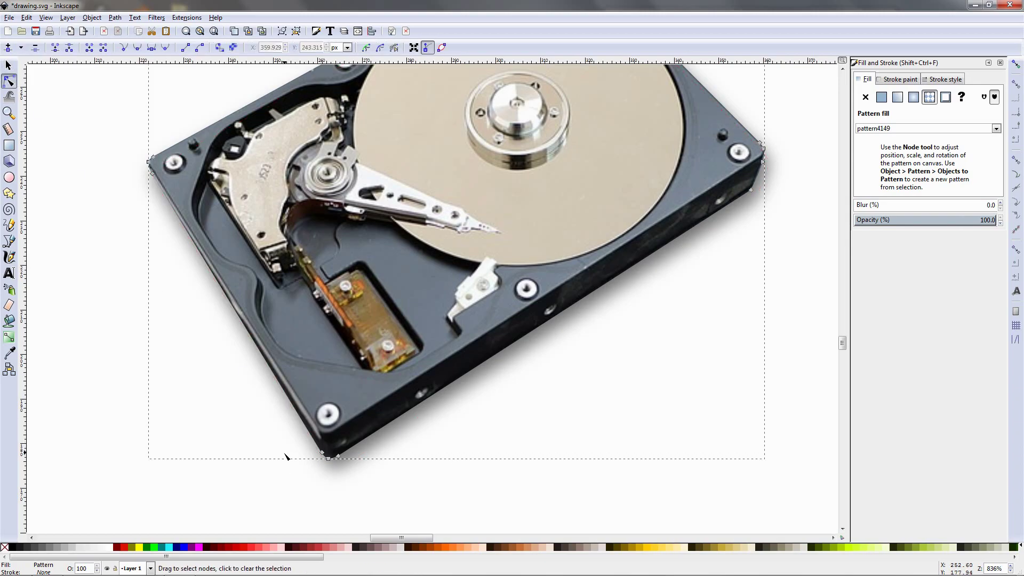
{"action": "left_click_drag", "start_coordinate": [289, 446], "coordinate": [379, 482]}
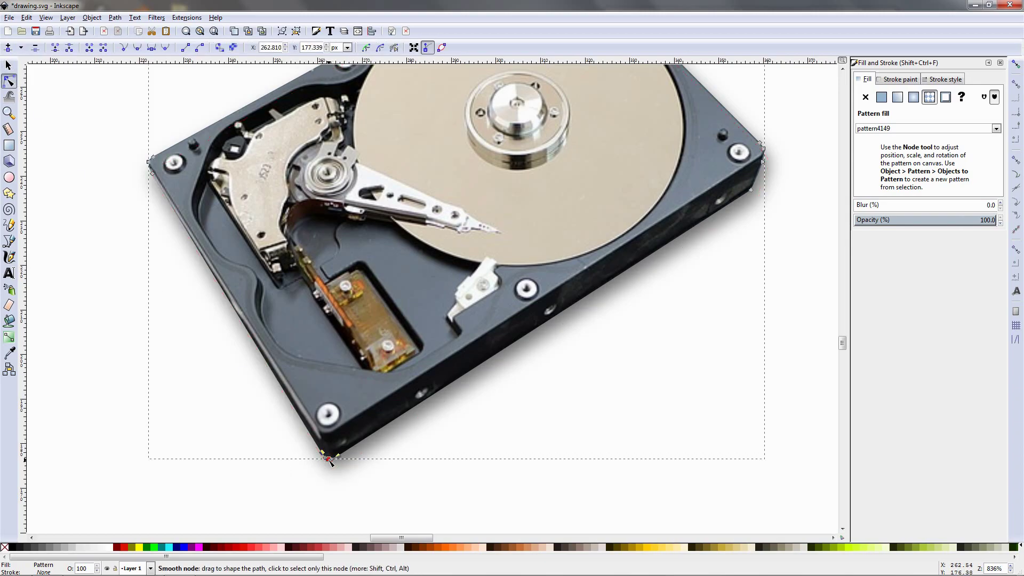
{"action": "left_click_drag", "start_coordinate": [328, 459], "coordinate": [332, 454]}
{"action": "left_click", "coordinate": [318, 486]}
{"action": "scroll", "coordinate": [334, 480], "scroll_direction": "down", "scroll_amount": 2}
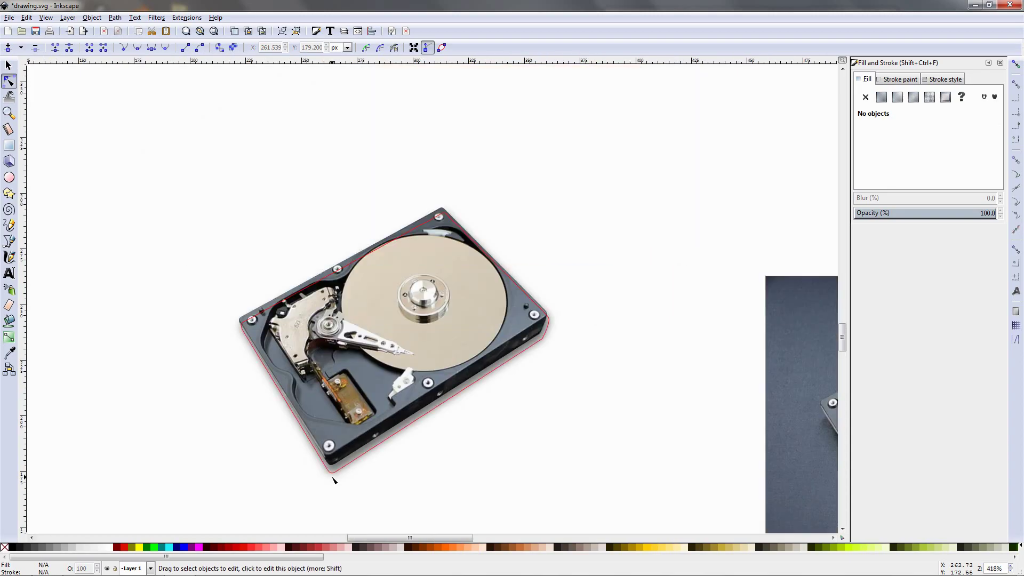
Step: Darken the drop shadow behind the hard drive by setting its opacity to 83.1%
{"action": "key", "text": "s"}
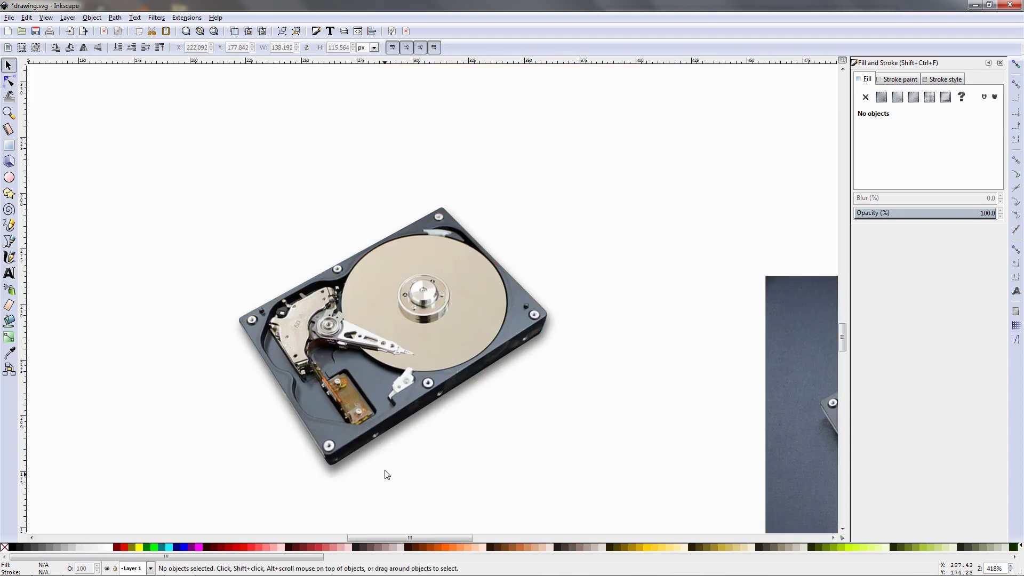
{"action": "left_click", "coordinate": [335, 475]}
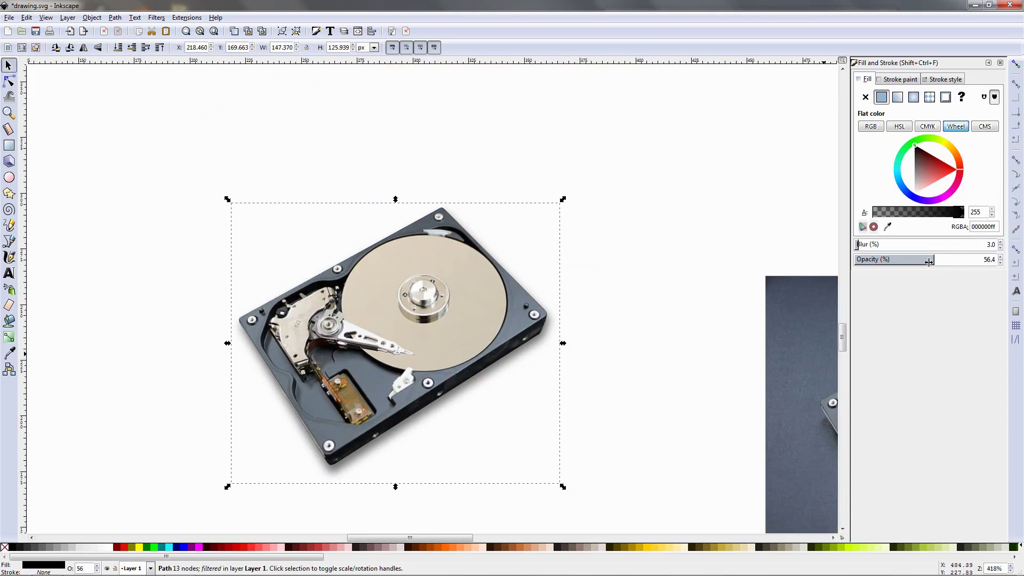
{"action": "left_click_drag", "start_coordinate": [928, 261], "coordinate": [976, 260]}
{"action": "left_click", "coordinate": [658, 377]}
{"action": "scroll", "coordinate": [657, 379], "scroll_direction": "down", "scroll_amount": 2}
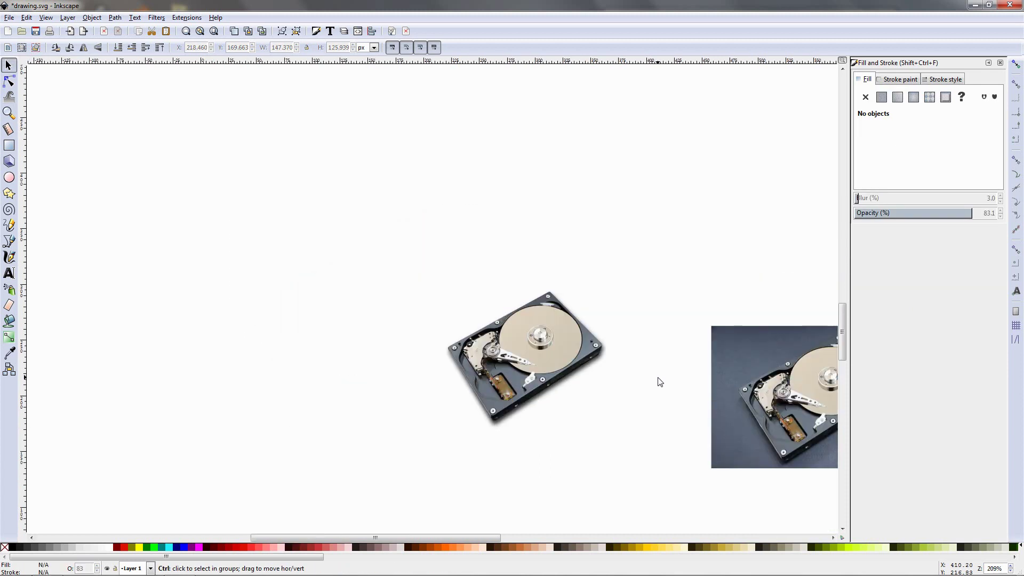
{"action": "left_click_drag", "start_coordinate": [650, 436], "coordinate": [592, 403]}
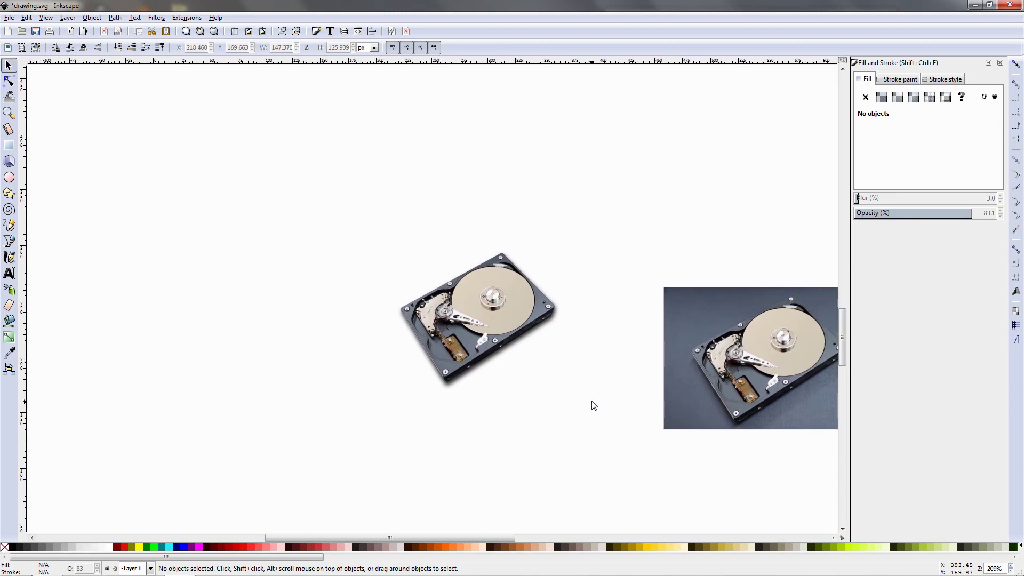
{"action": "scroll", "coordinate": [559, 368], "scroll_direction": "up", "scroll_amount": 1}
{"action": "scroll", "coordinate": [562, 372], "scroll_direction": "up", "scroll_amount": 1}
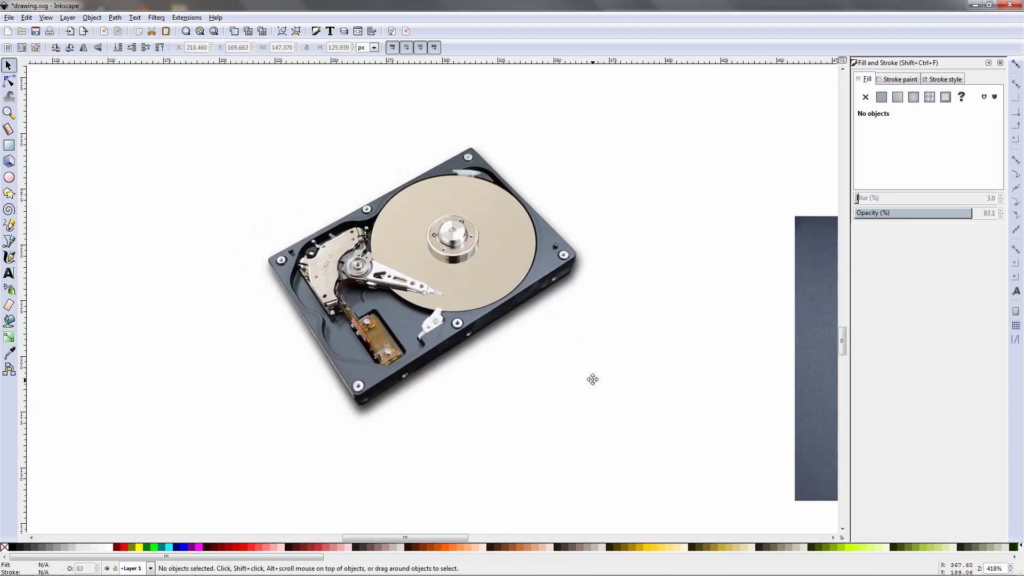